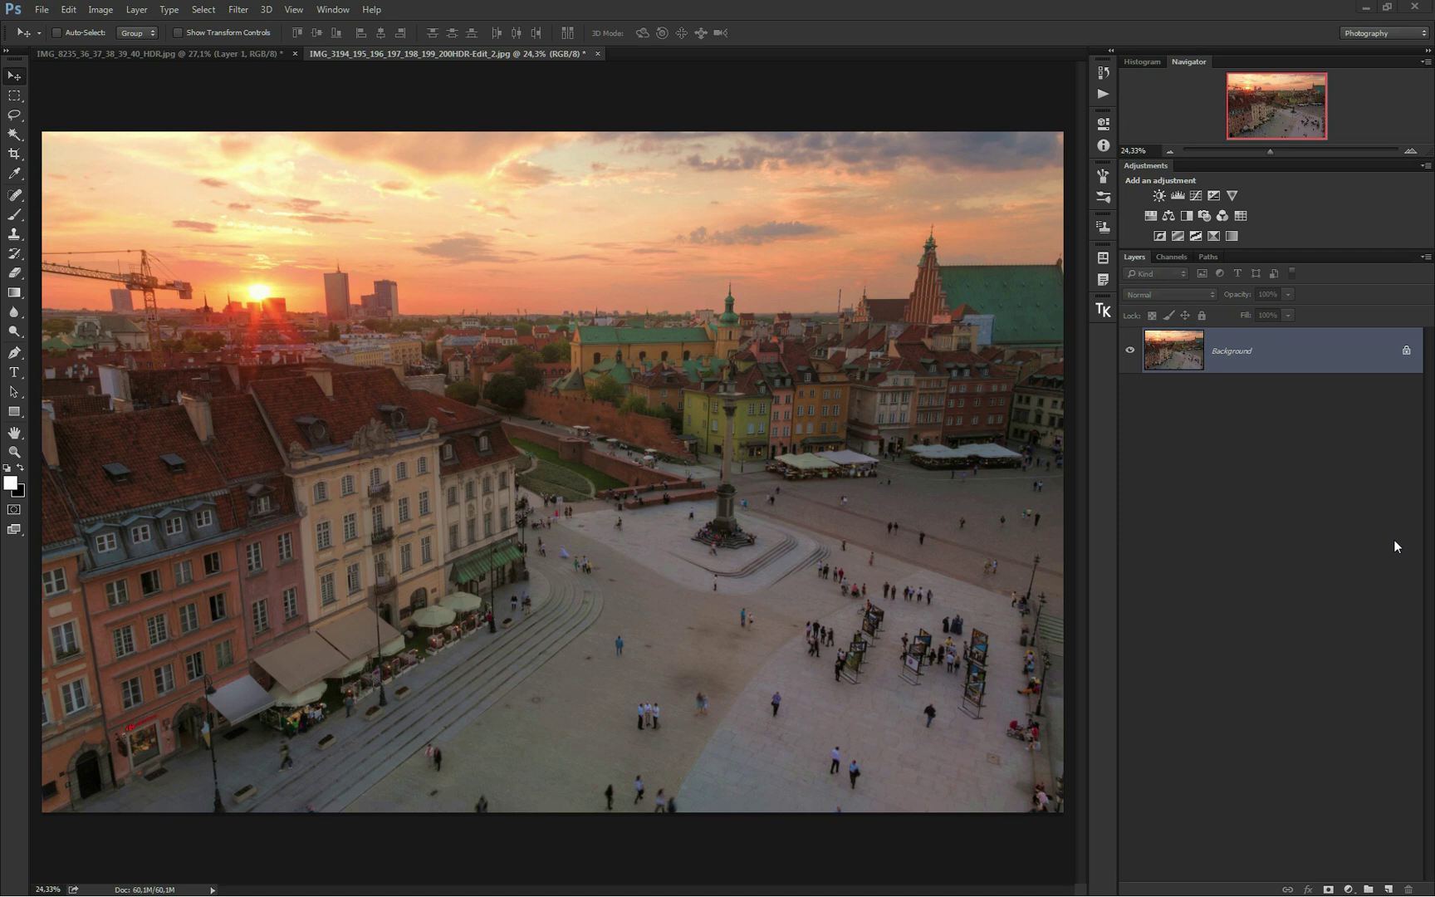
Step: Create a new layer named 'Sunset glow' and add a layer mask to it
left_click(136, 9)
mouse_move(130, 25)
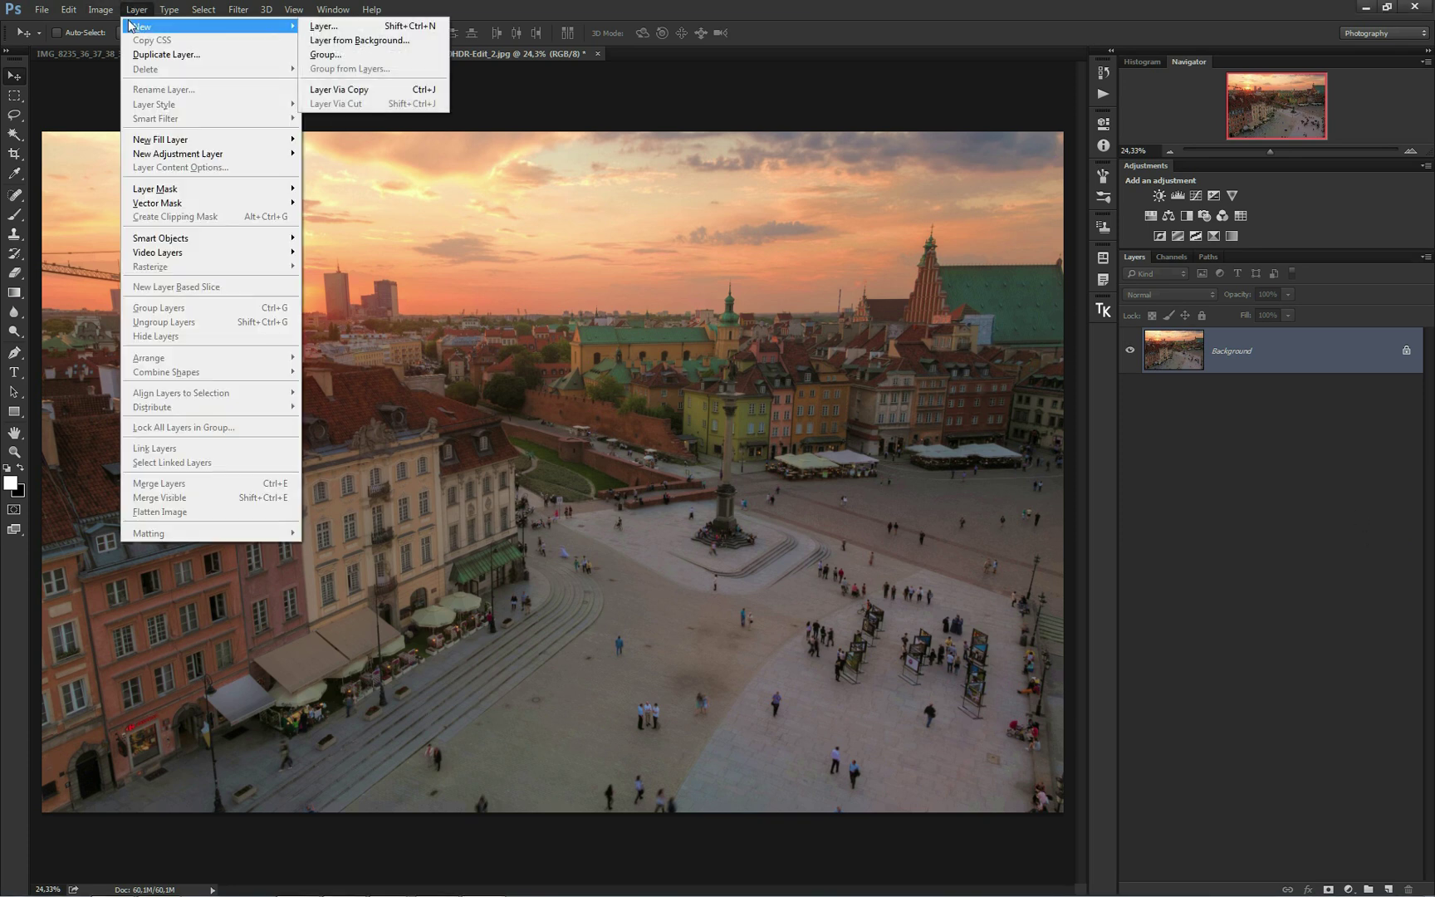
left_click(324, 26)
type("Sunset glow")
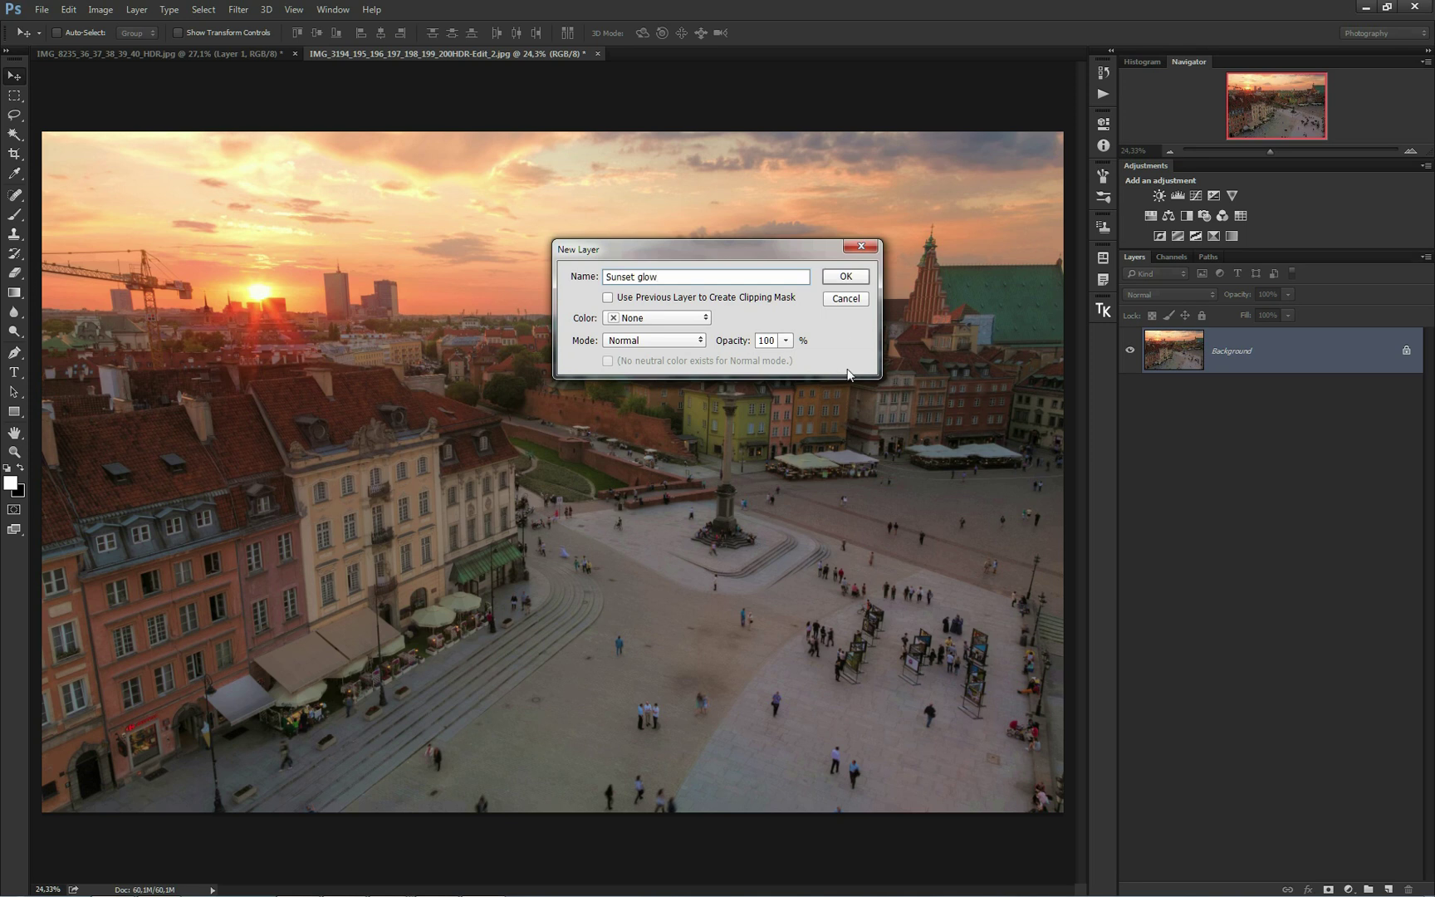
left_click(841, 278)
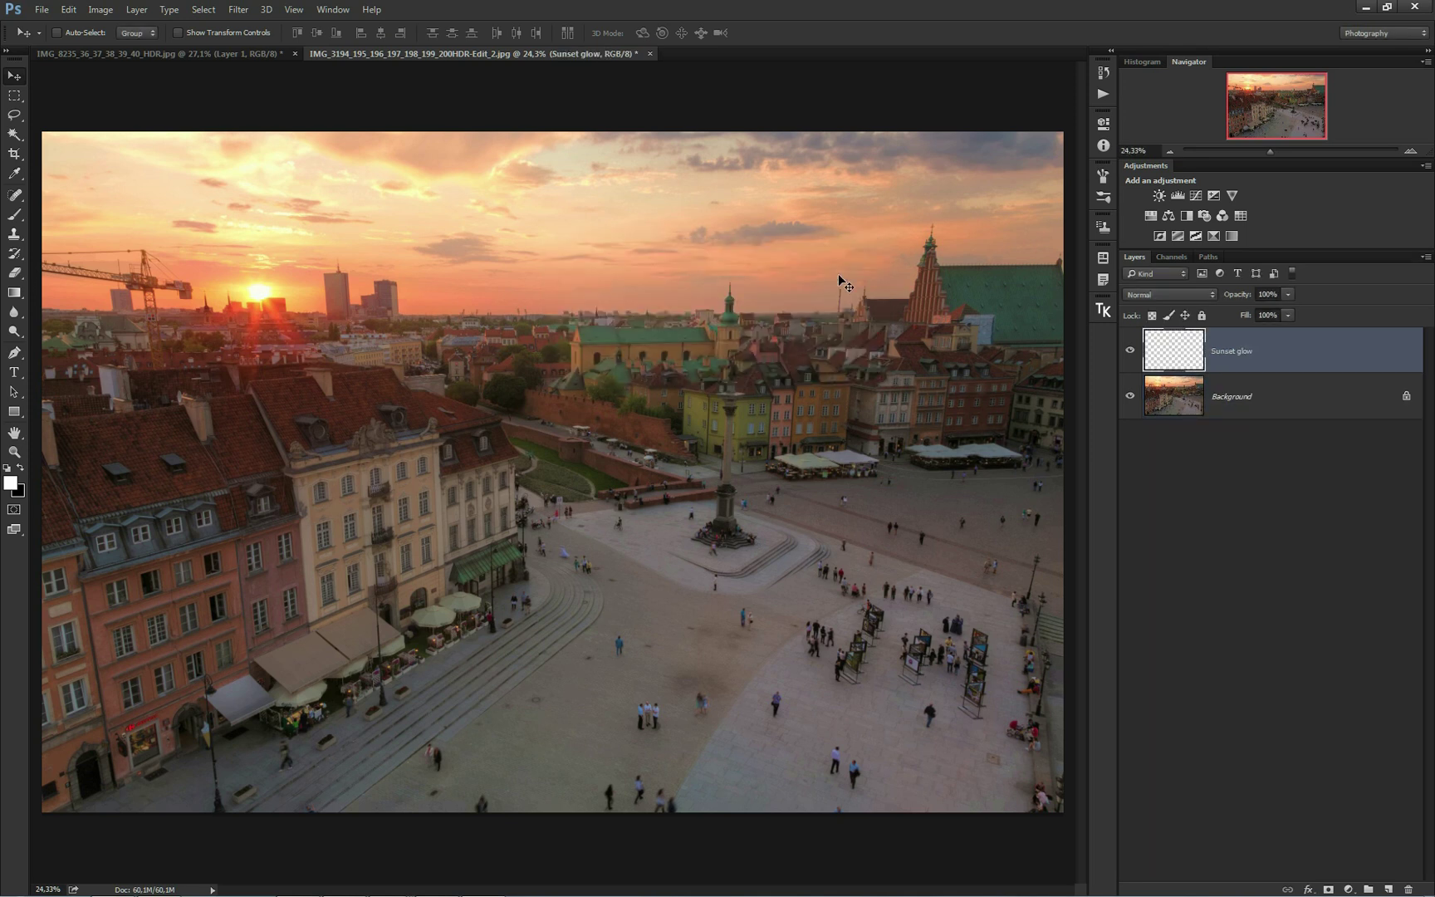
left_click(1330, 889)
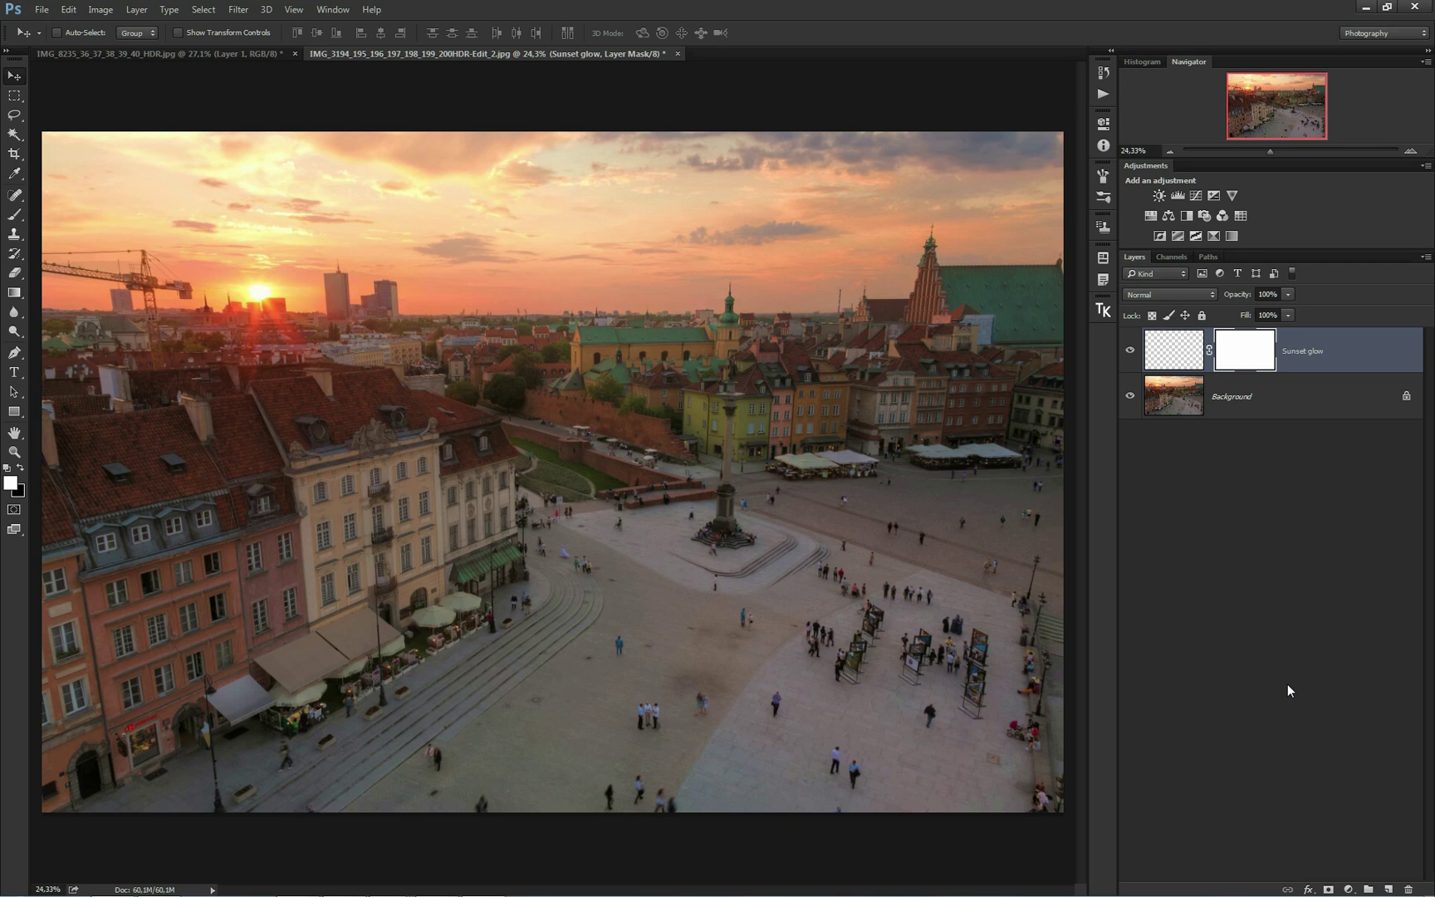
Step: Drag a radial gradient on the Sunset glow mask from the sun toward the square
left_click(10, 297)
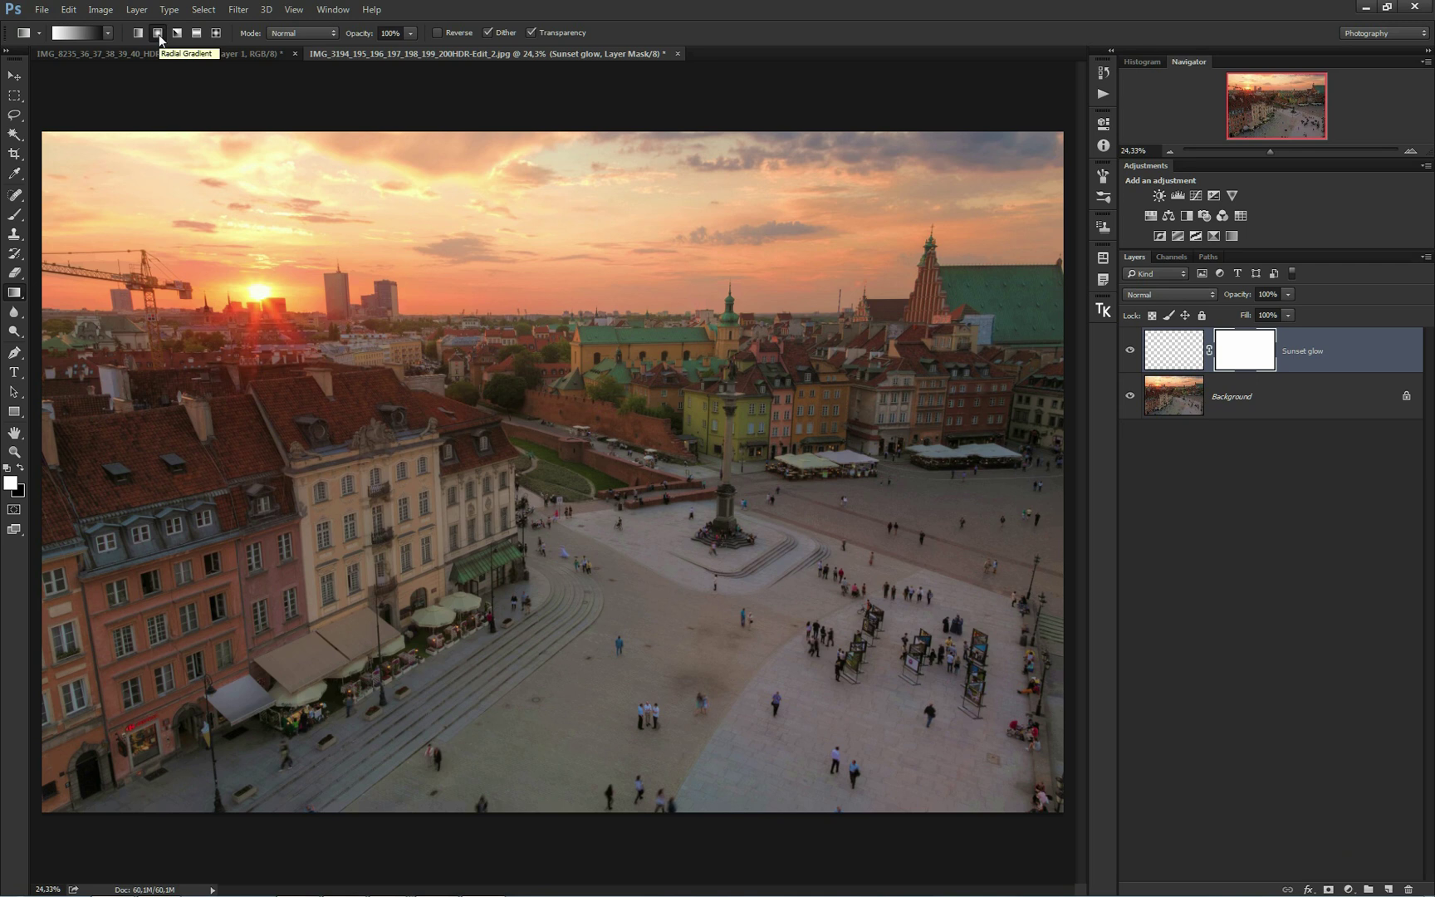
left_click(158, 34)
left_click_drag(259, 293, 584, 781)
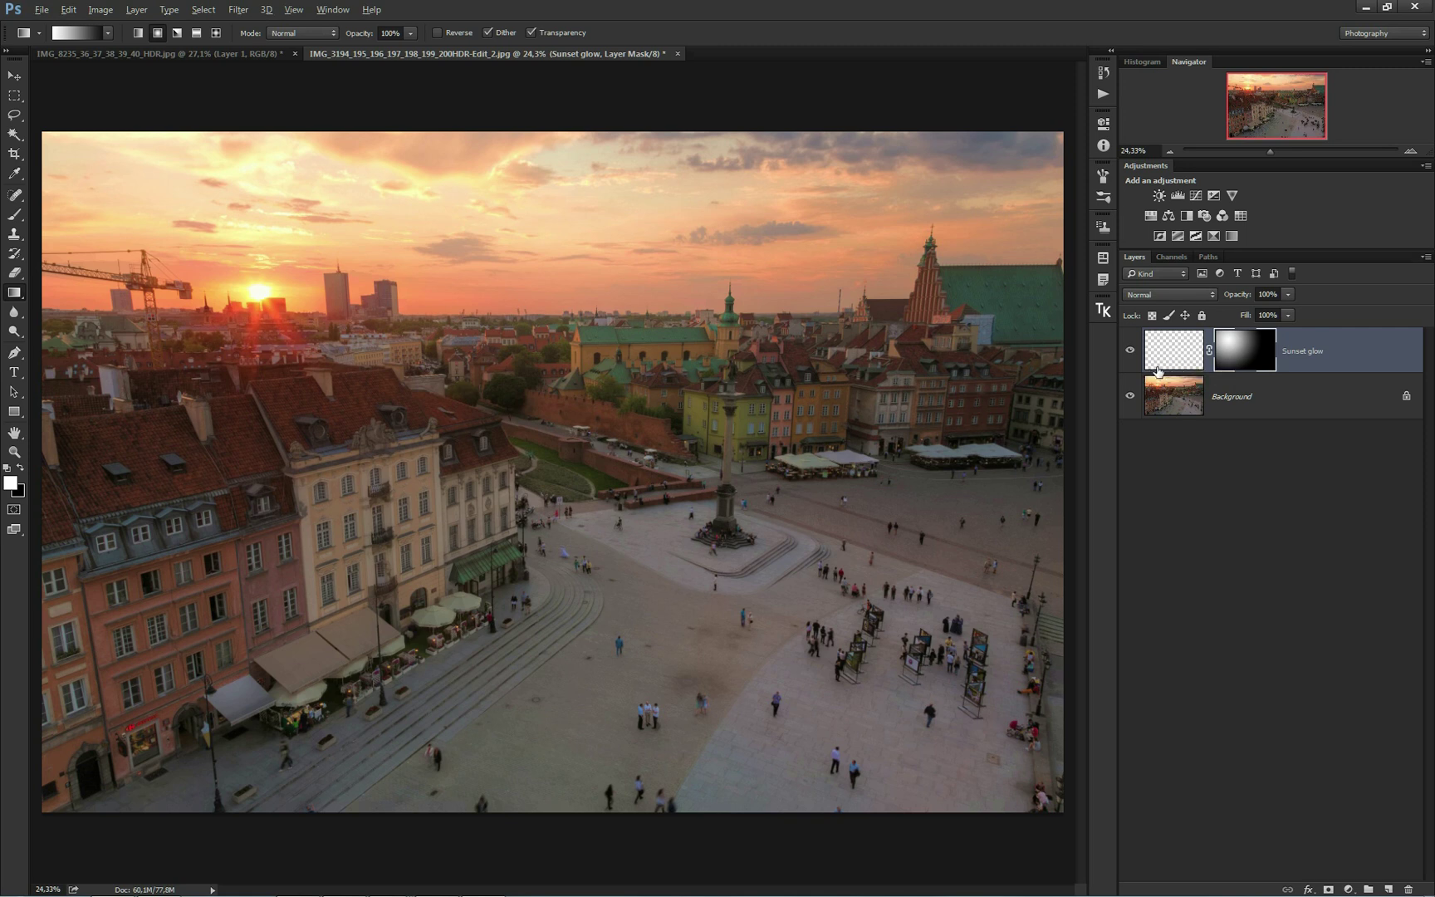
left_click(1242, 352, "alt")
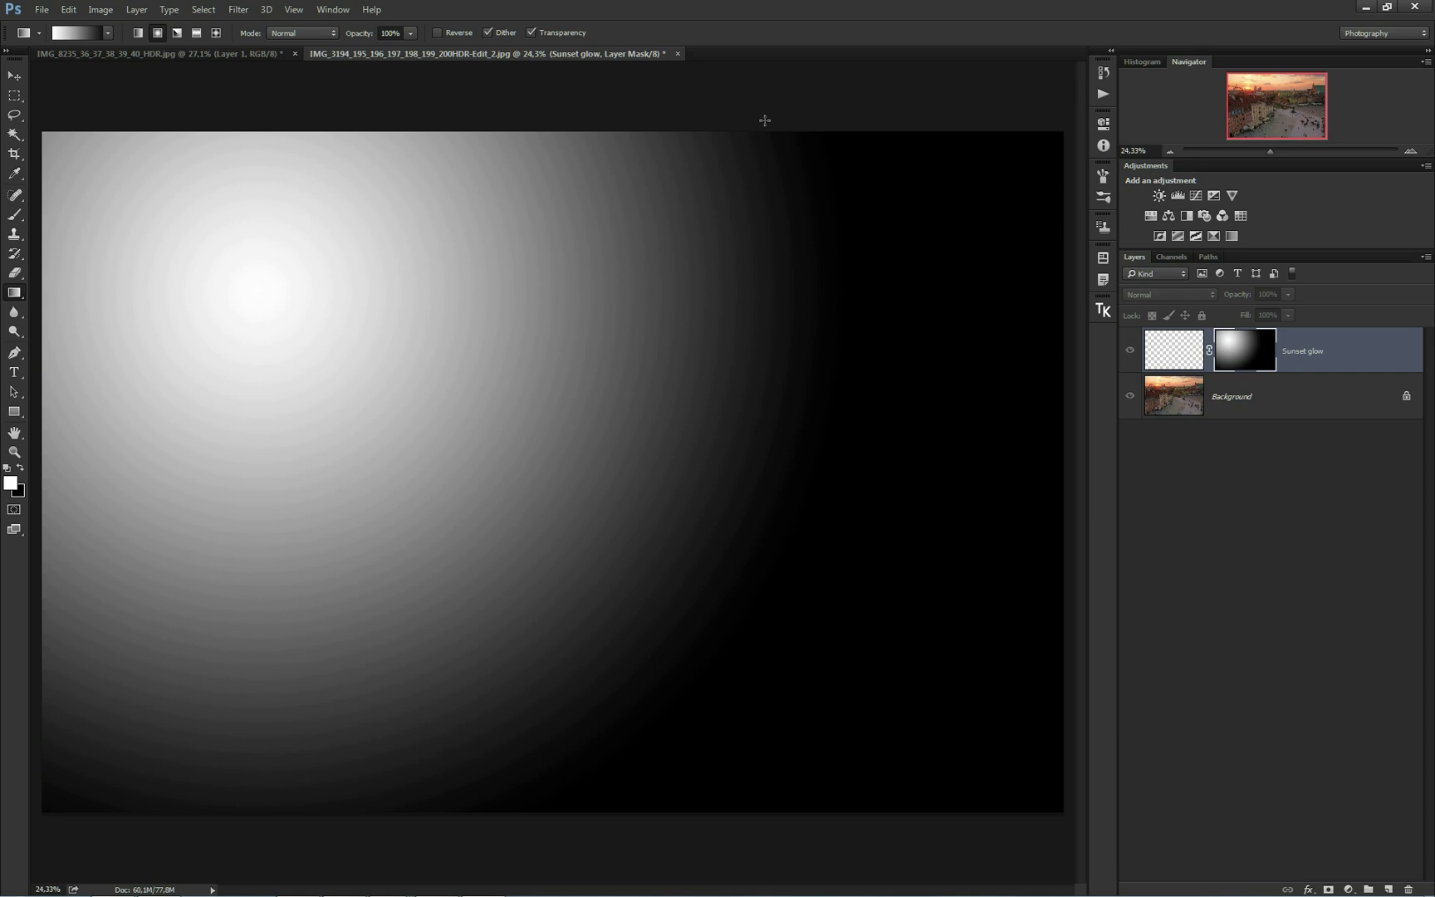
left_click(1176, 355)
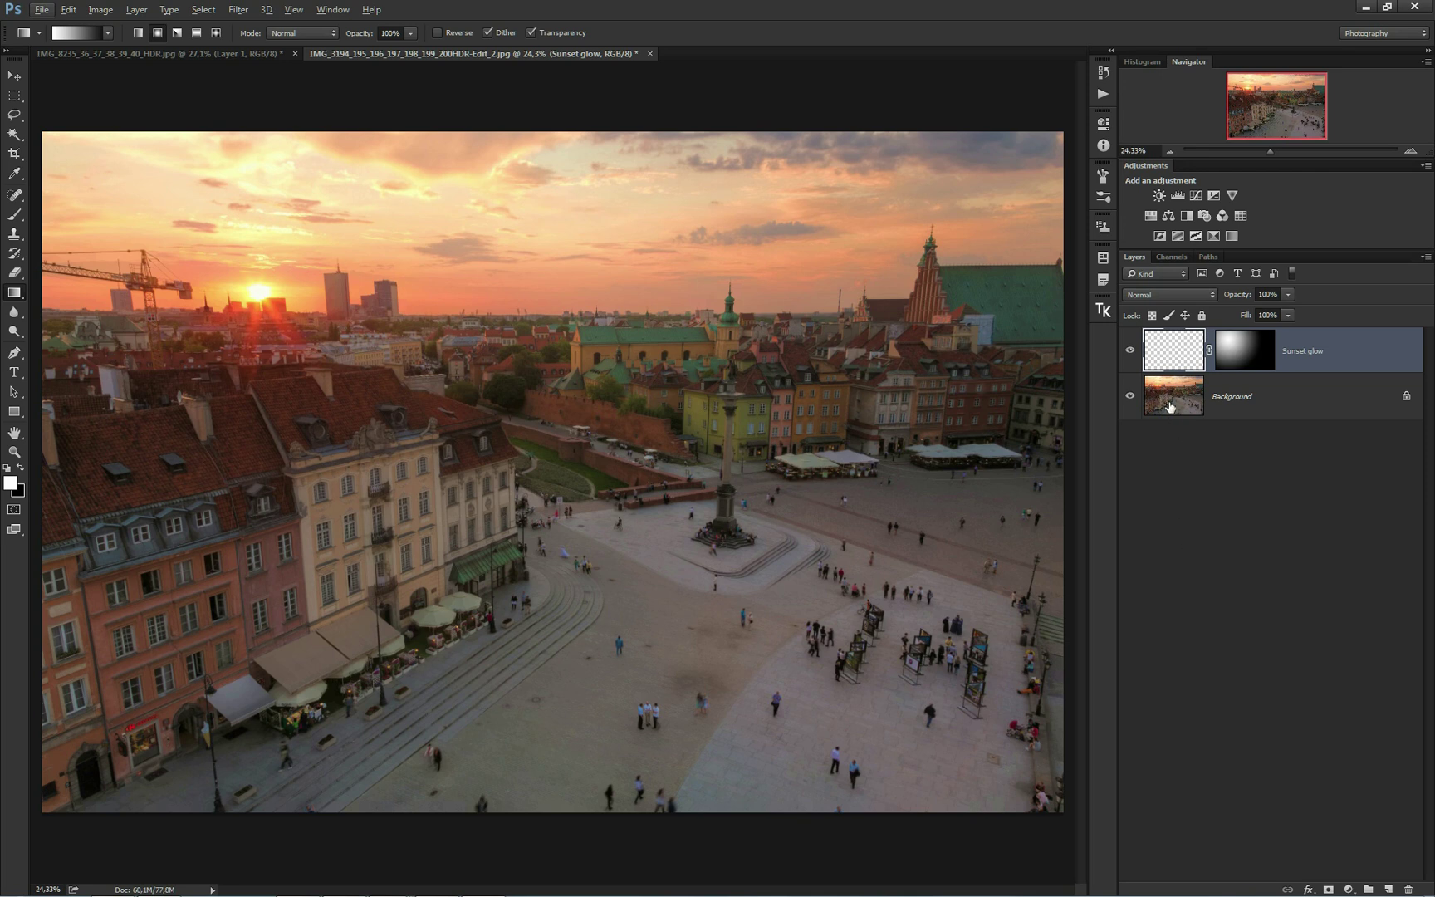
Step: On the Background layer, sample orange from the building beside the sun with the Eyedropper
left_click(1171, 405)
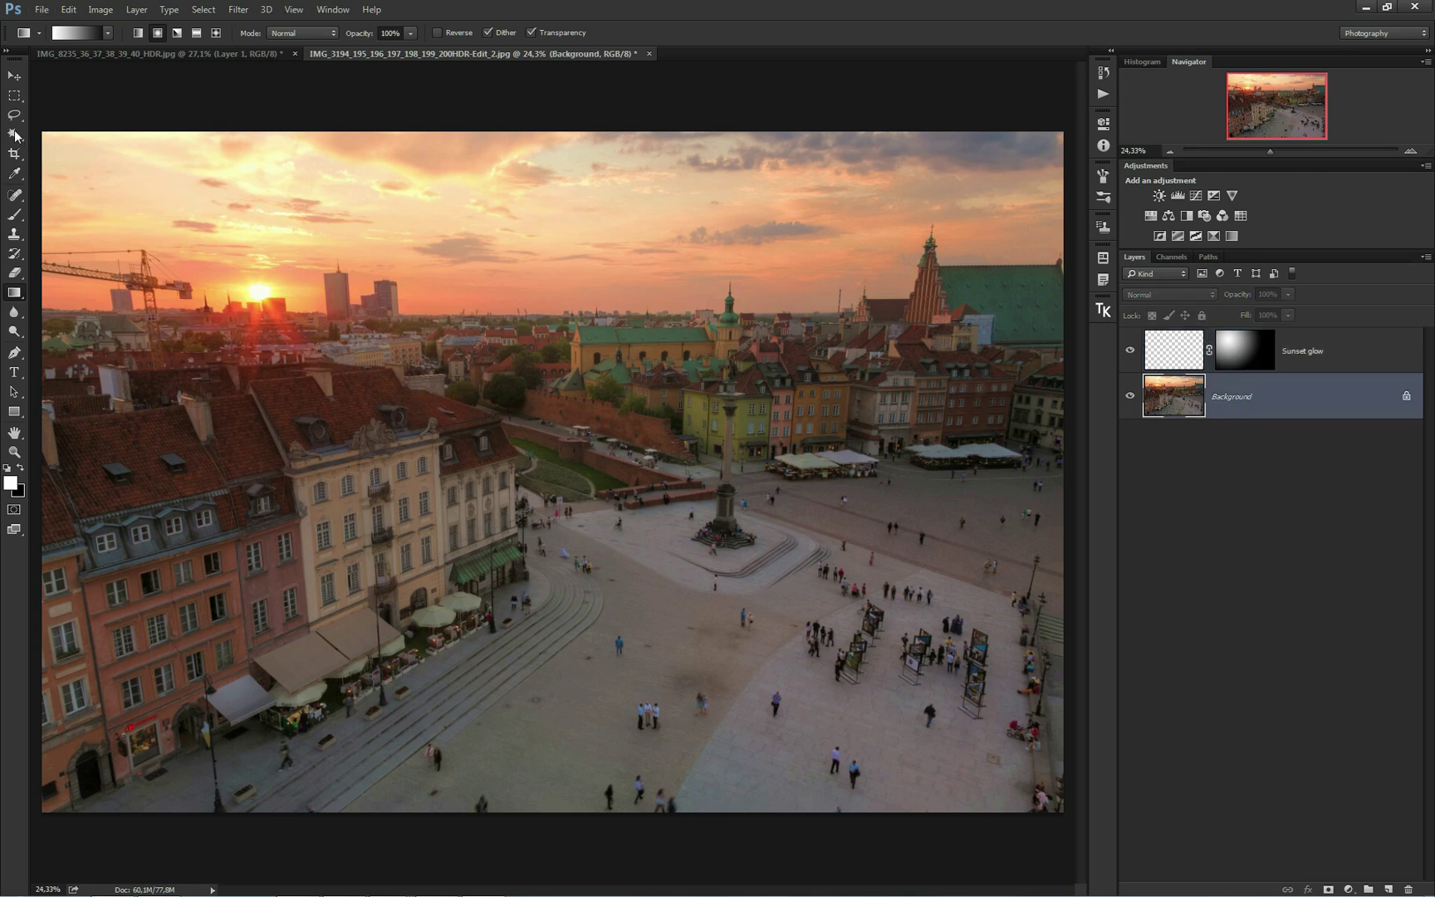
left_click(13, 174)
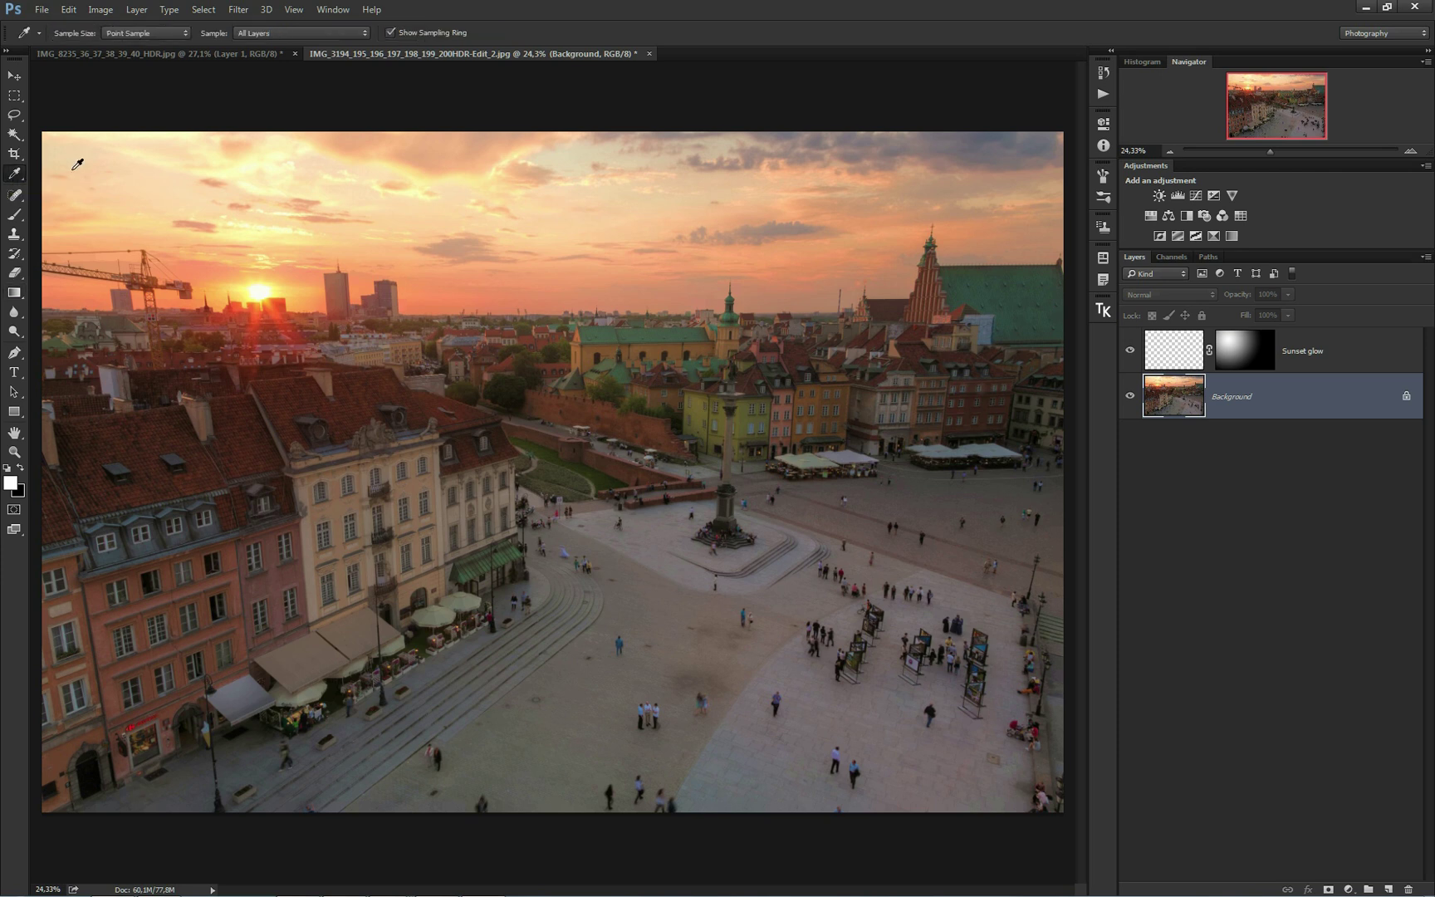
left_click_drag(235, 271, 415, 399)
left_click(522, 440)
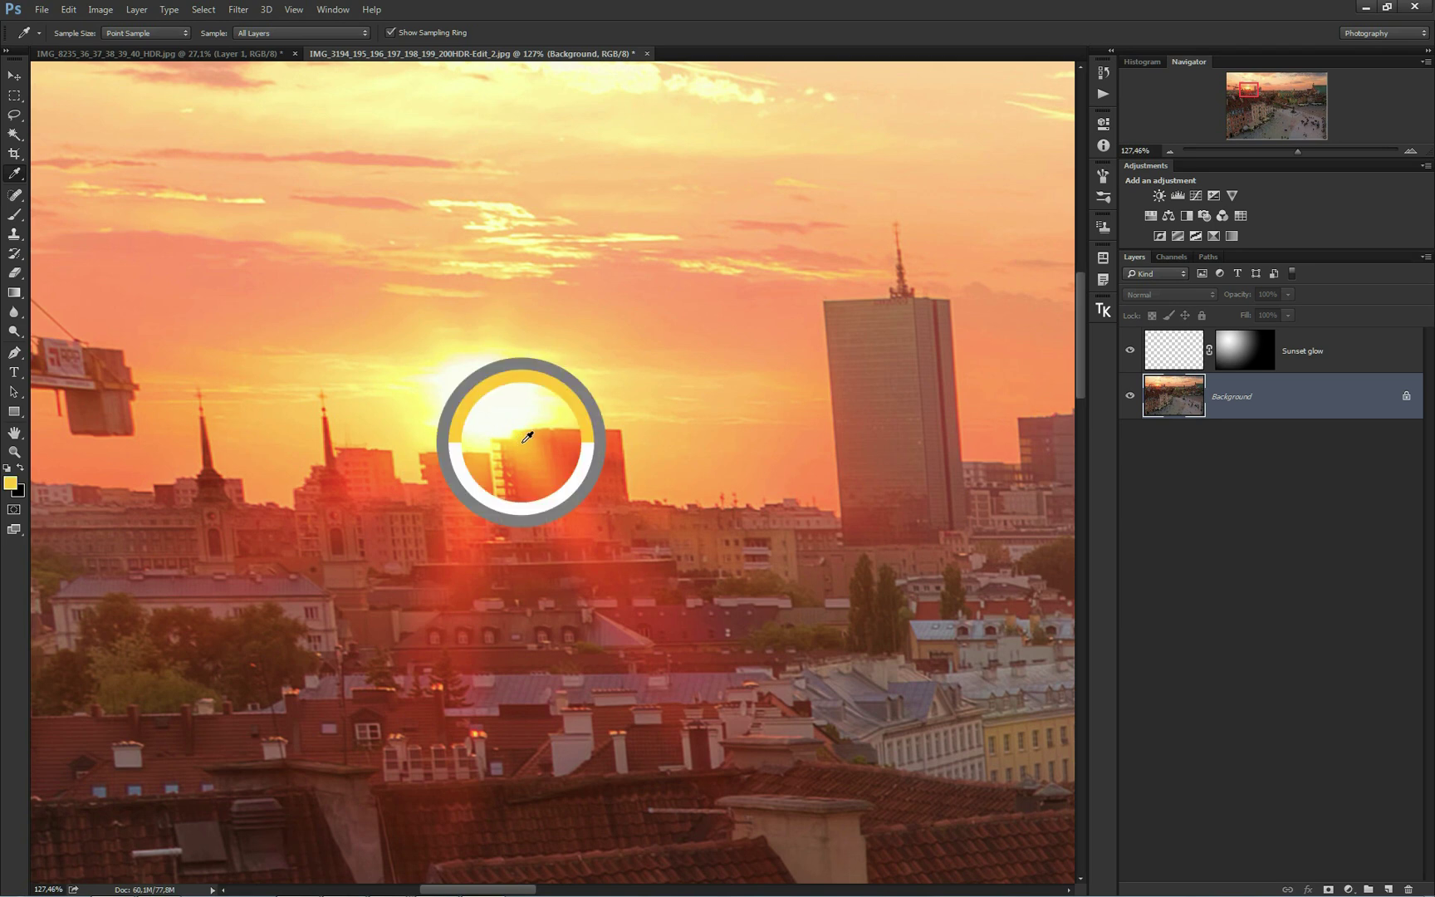
left_click(474, 445)
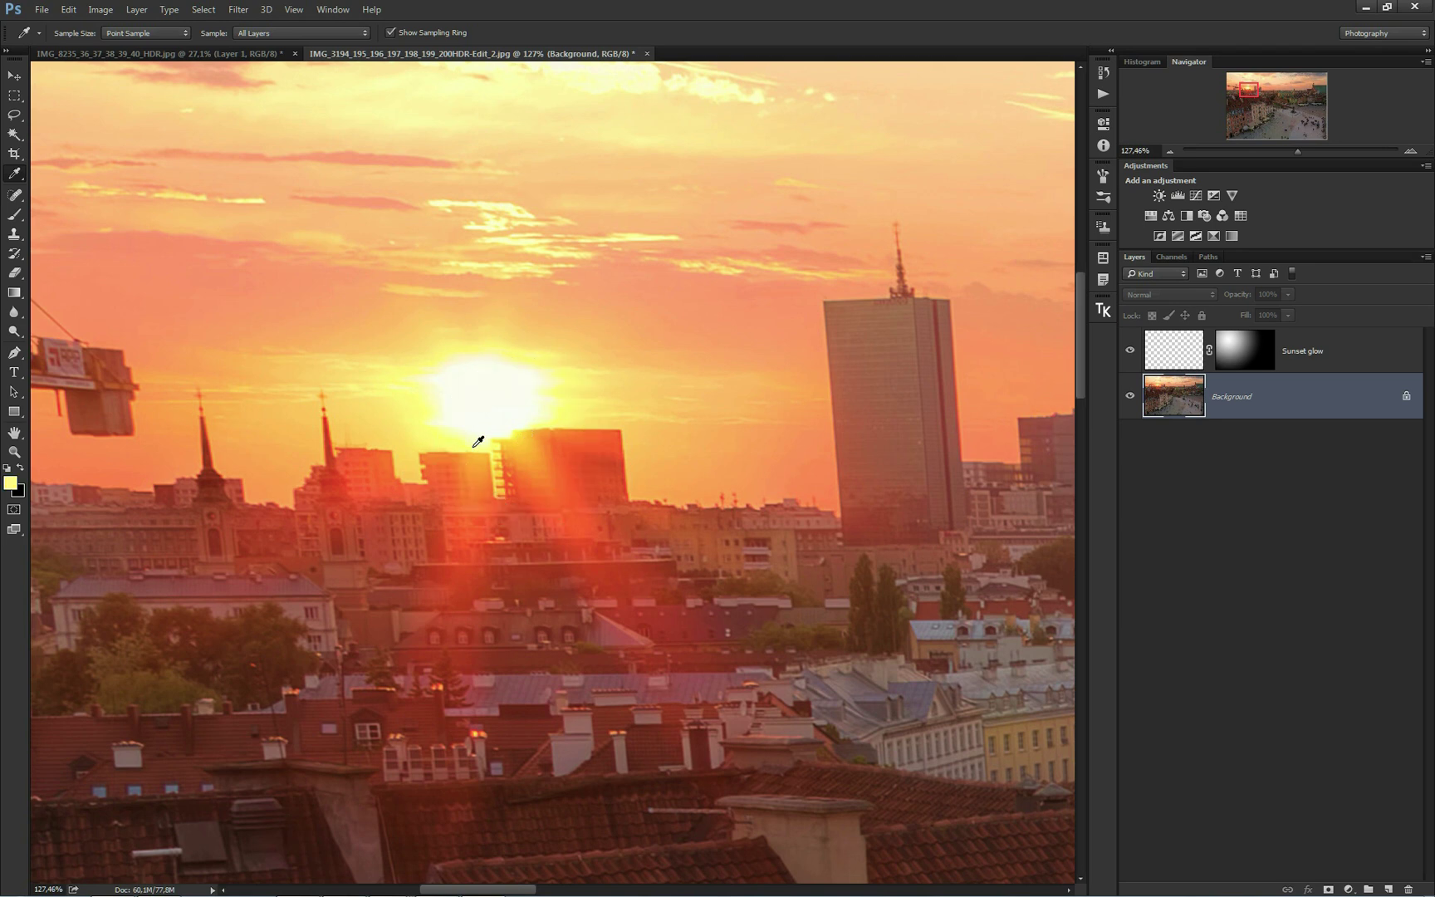
left_click(546, 433)
Step: Zoom back out and make Sunset glow the active layer
scroll(390, 457, "down", 8)
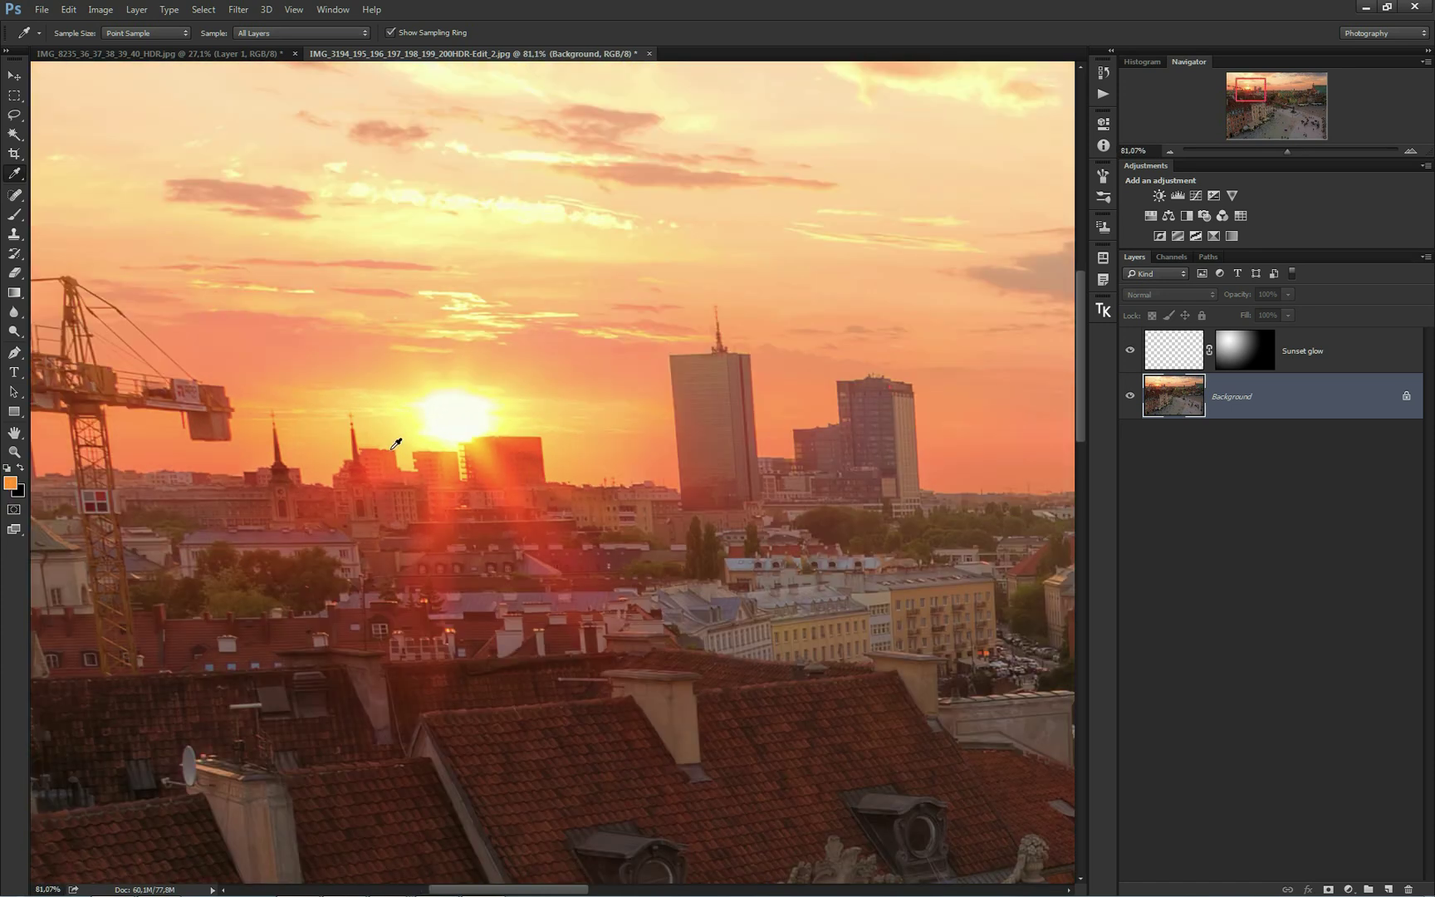
scroll(389, 460, "down", 3)
scroll(423, 427, "up", 3)
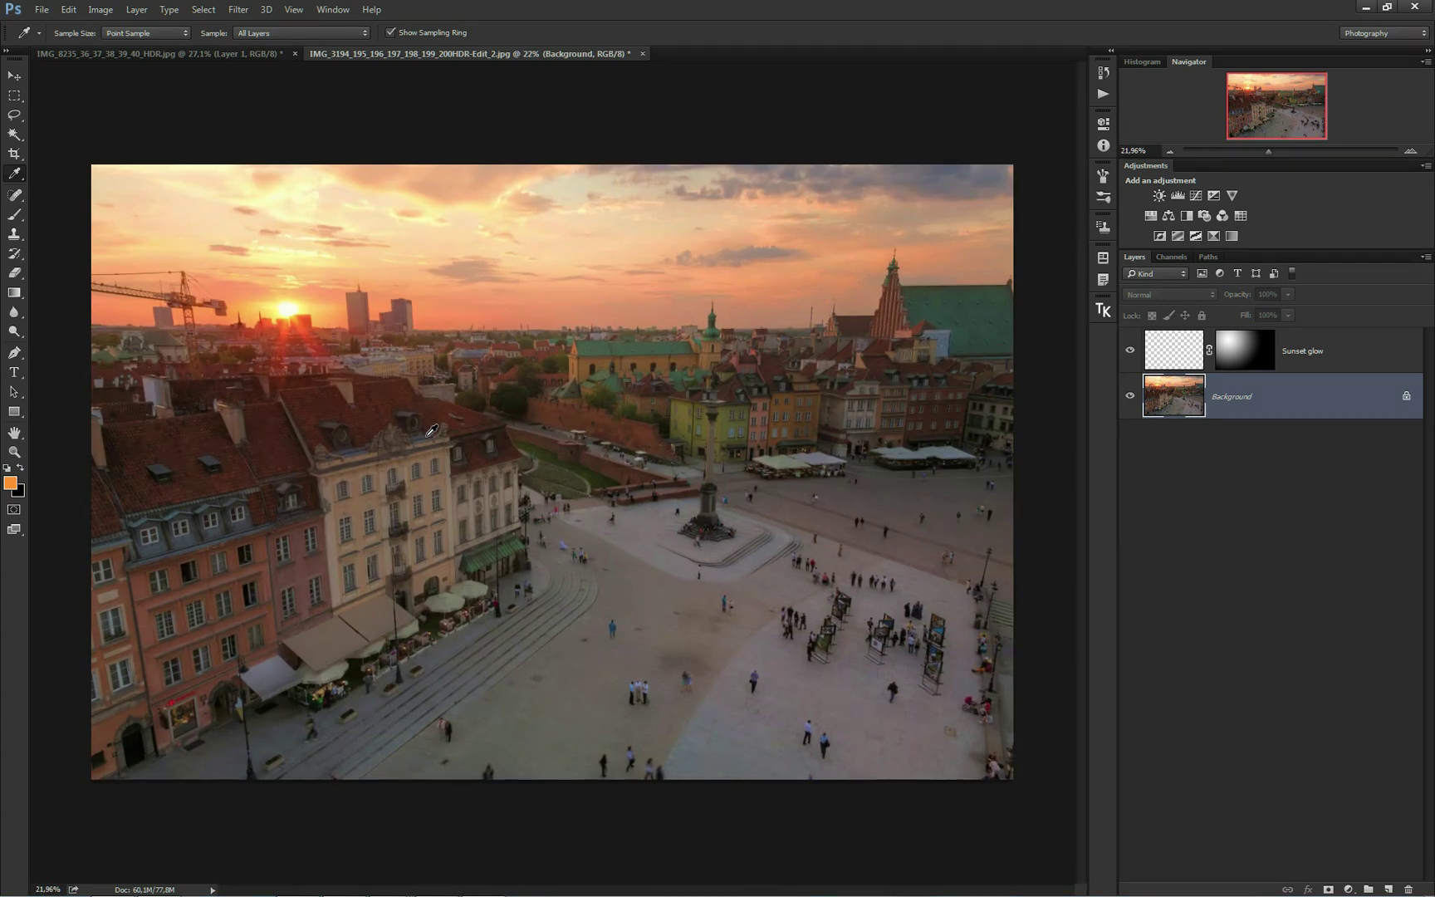
scroll(420, 426, "down", 1)
scroll(420, 426, "up", 1)
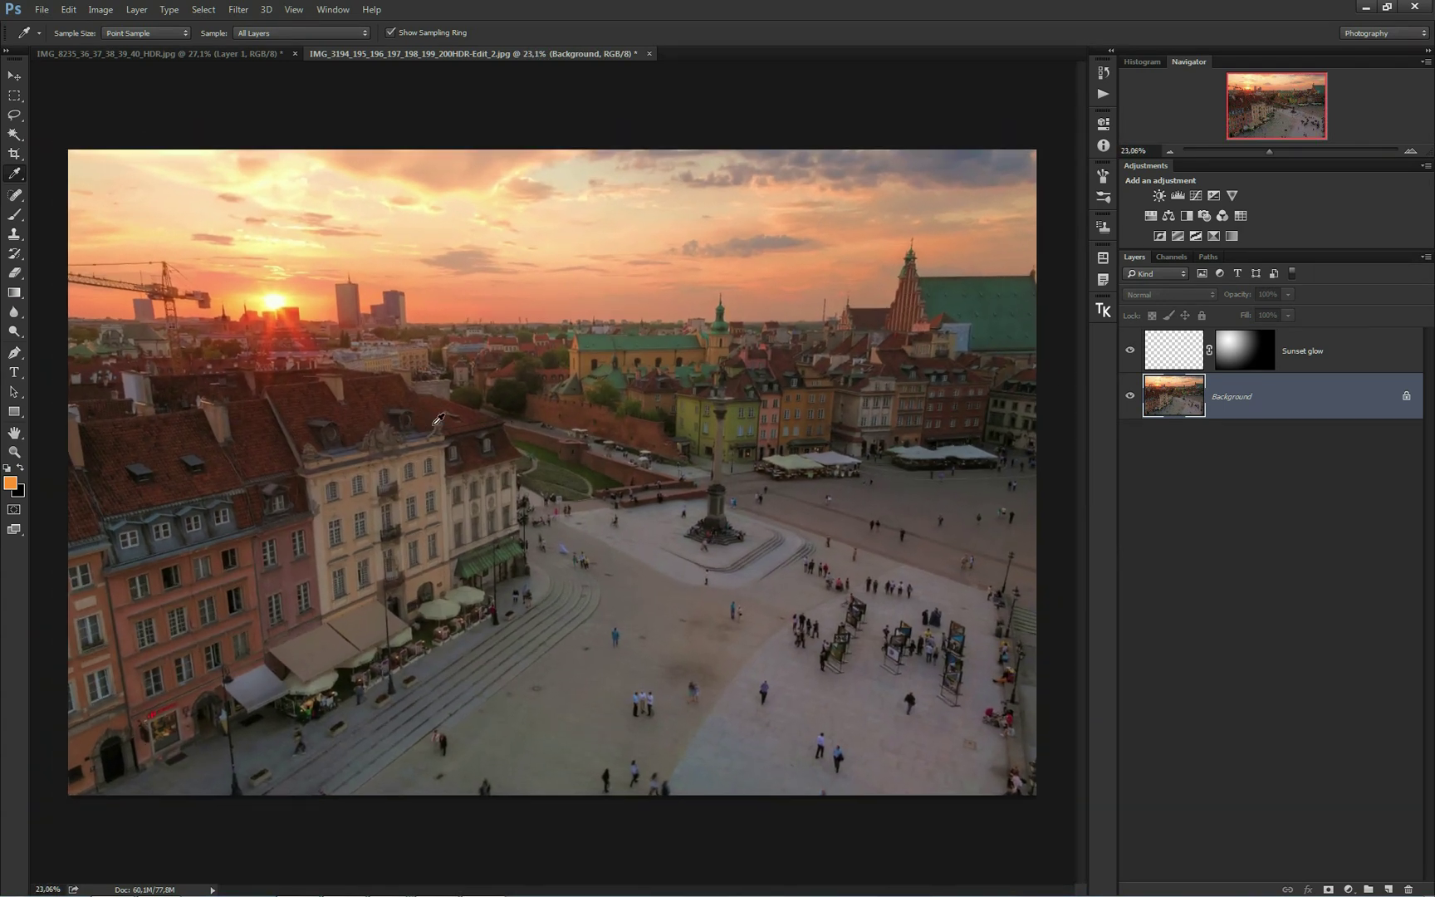
left_click(1166, 356)
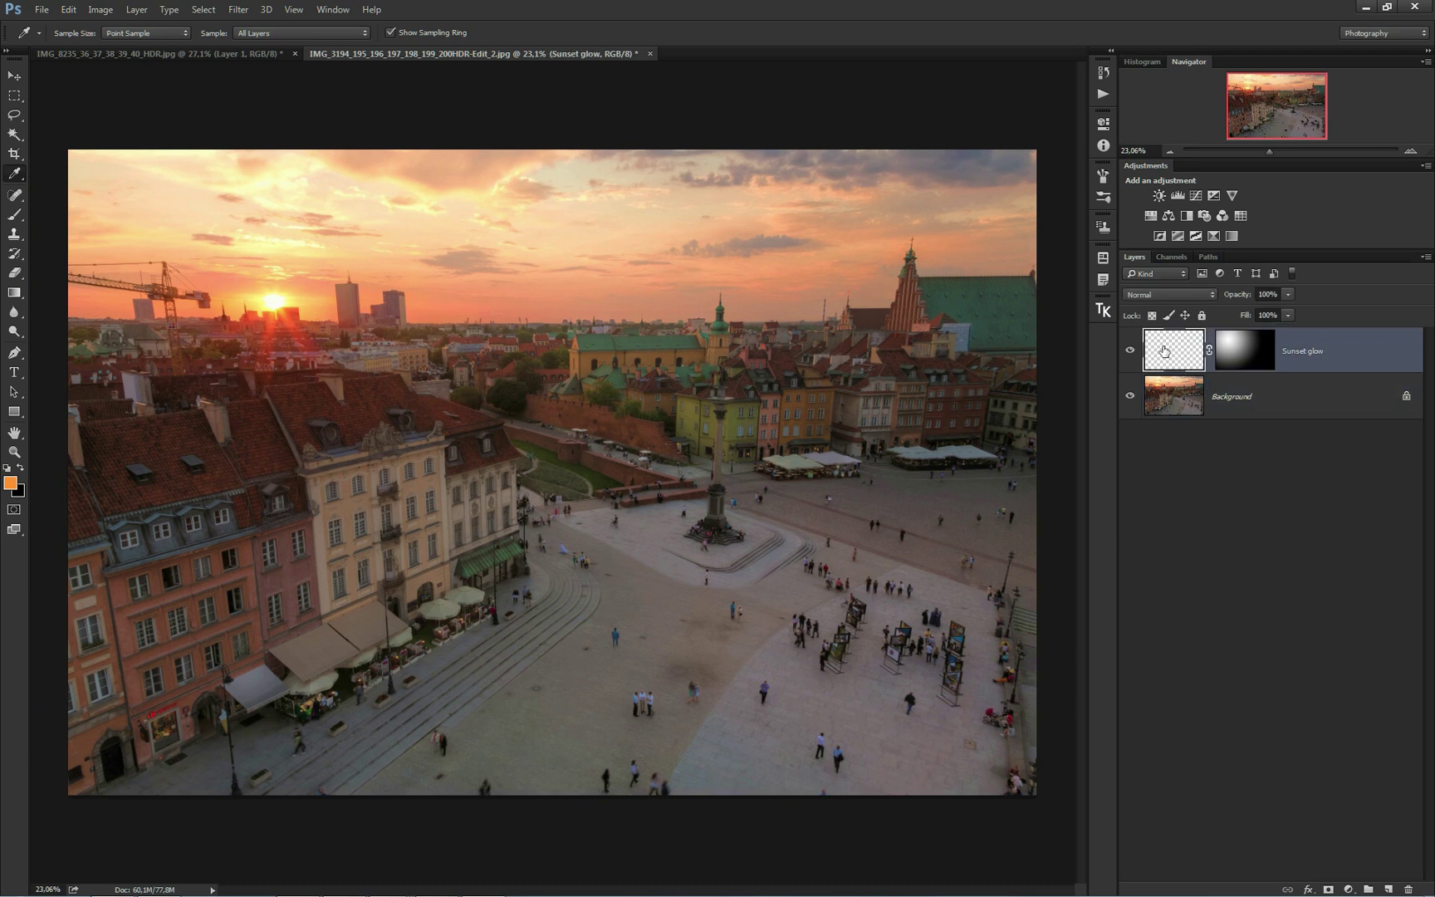
Step: Fill the Sunset glow layer with the sampled orange using the Paint Bucket
left_click(12, 298)
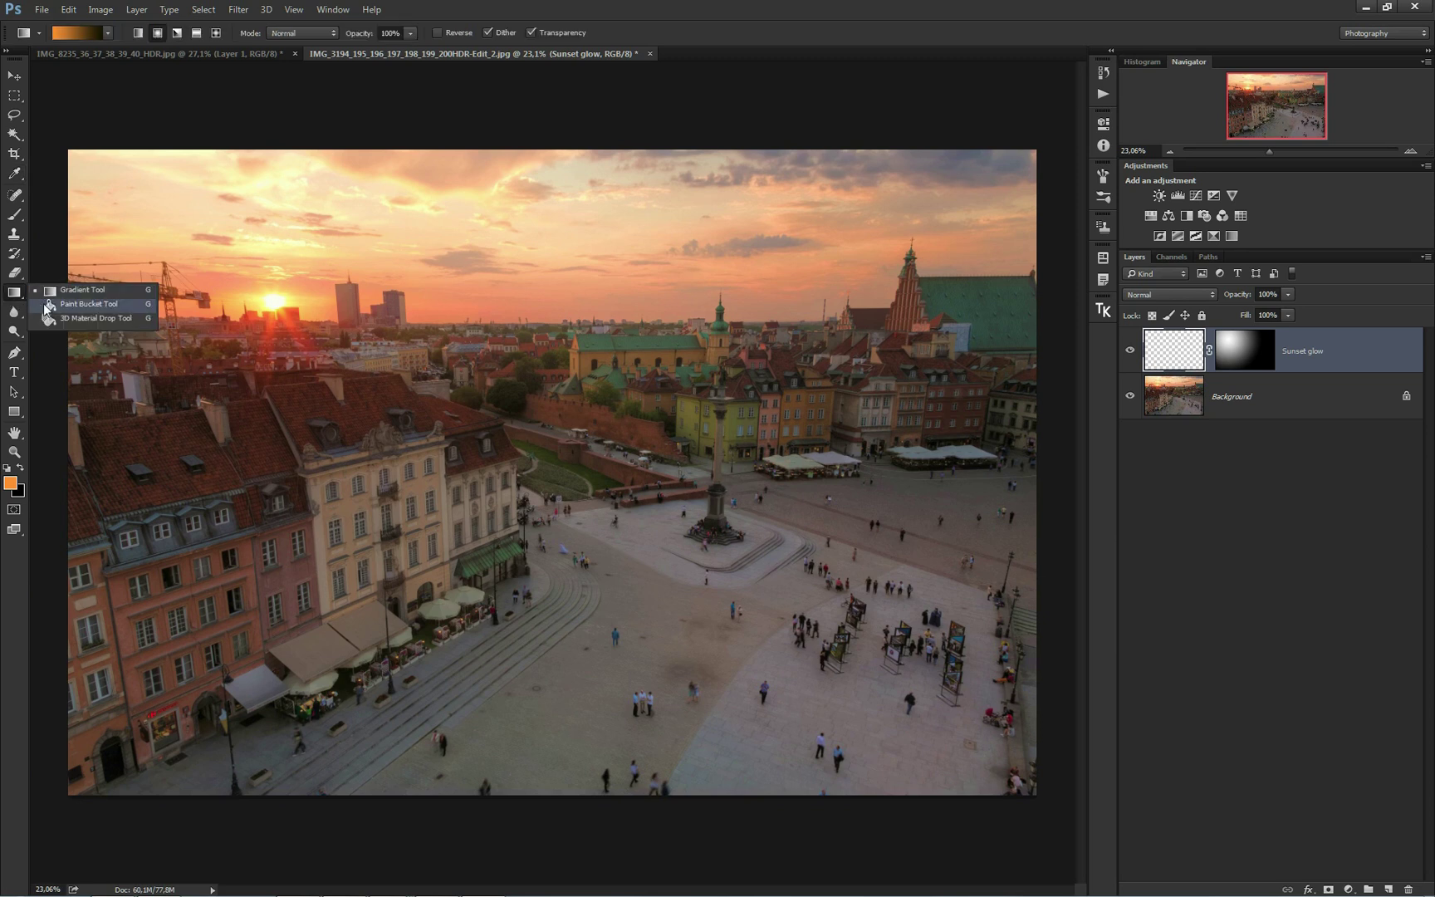
left_click(47, 306)
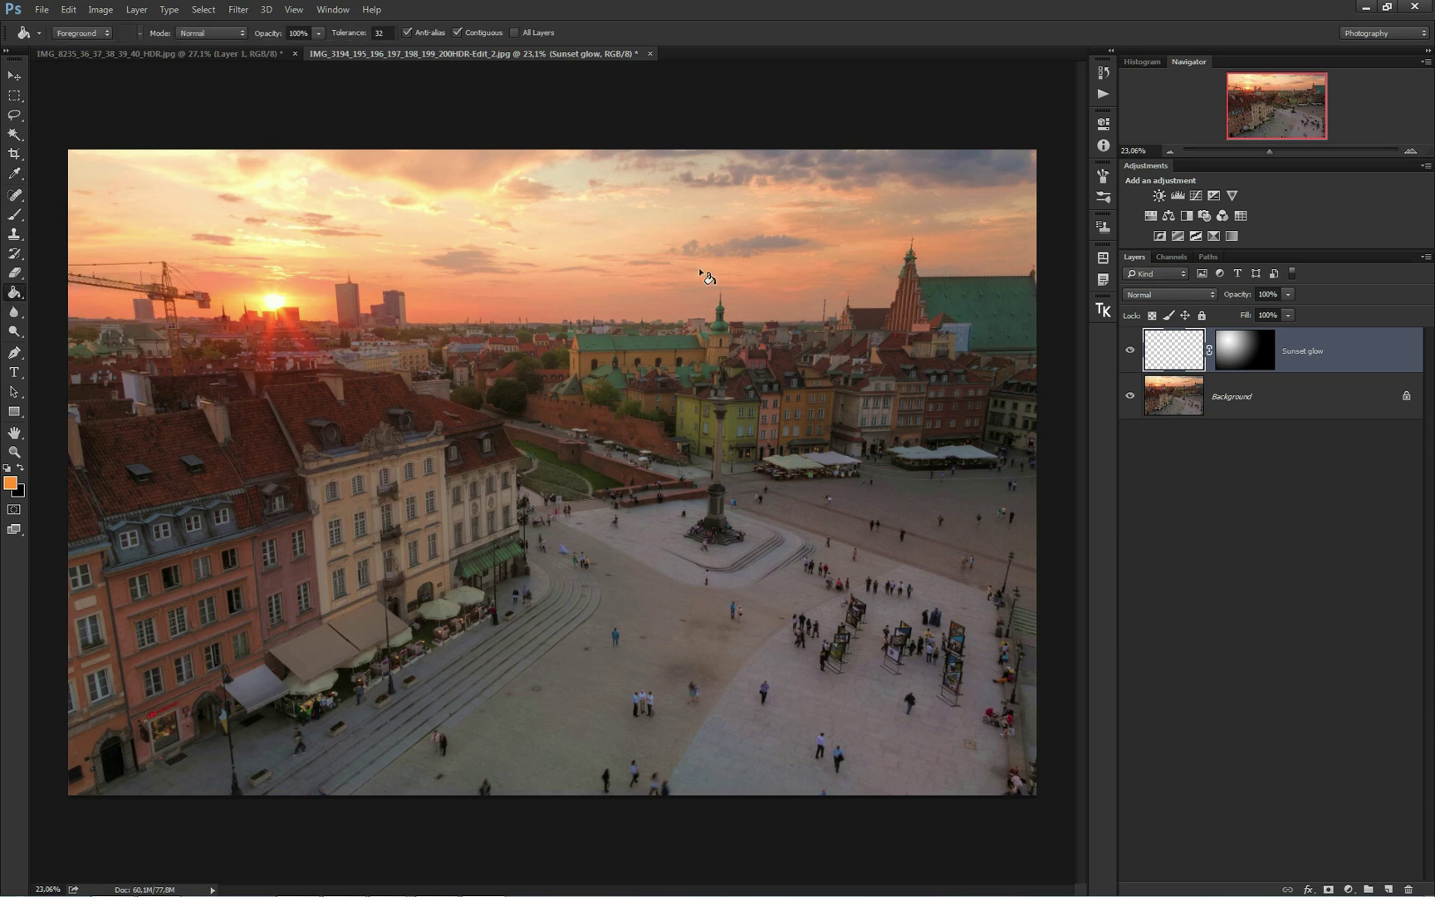
left_click(457, 284)
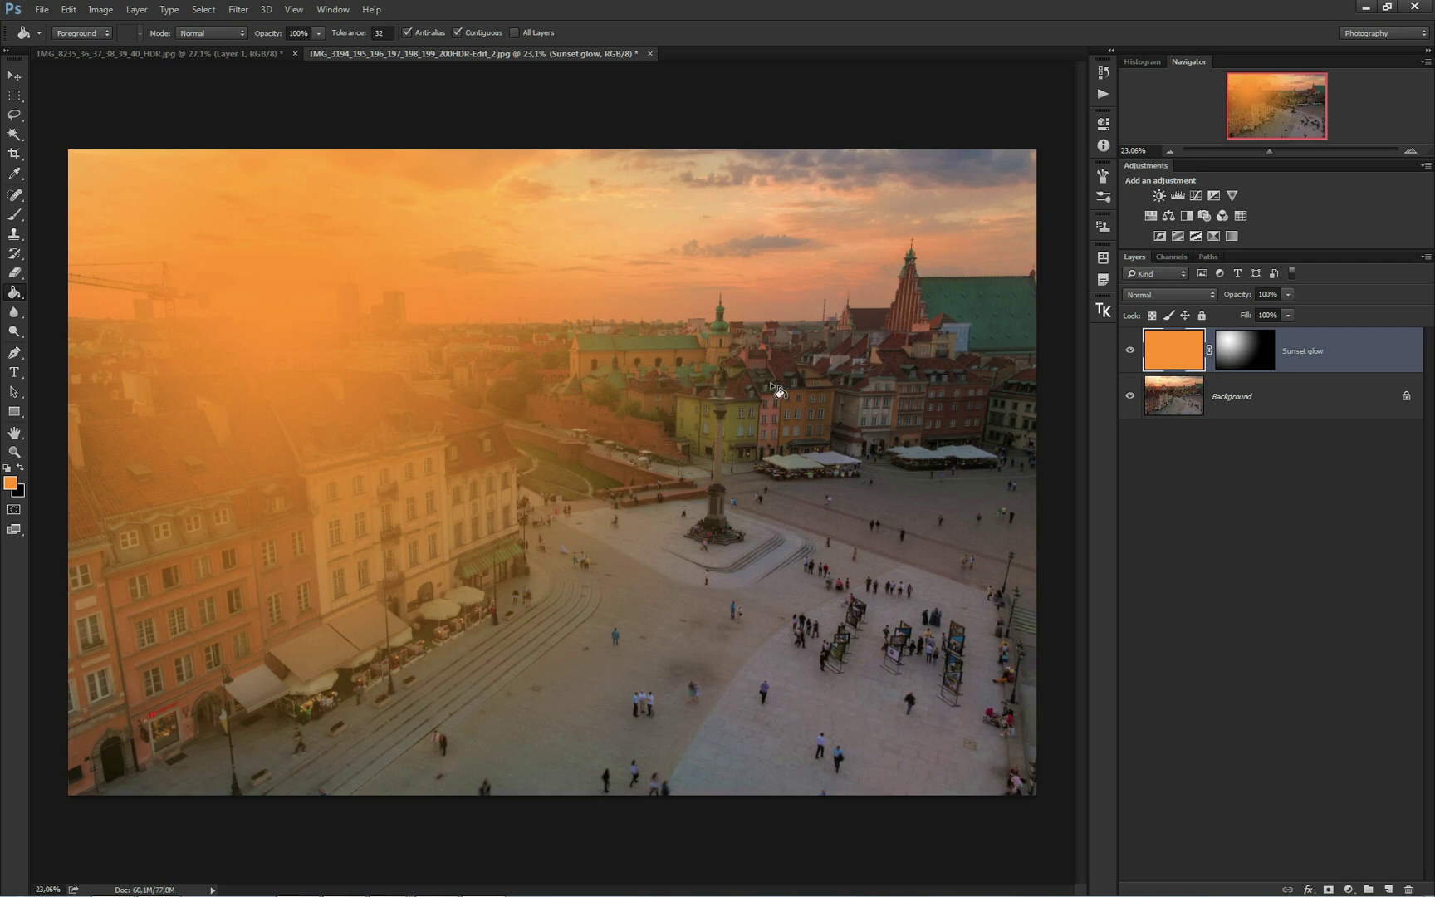
Step: Set the Sunset glow blend mode to Overlay, after briefly trying Soft Light
left_click(1172, 296)
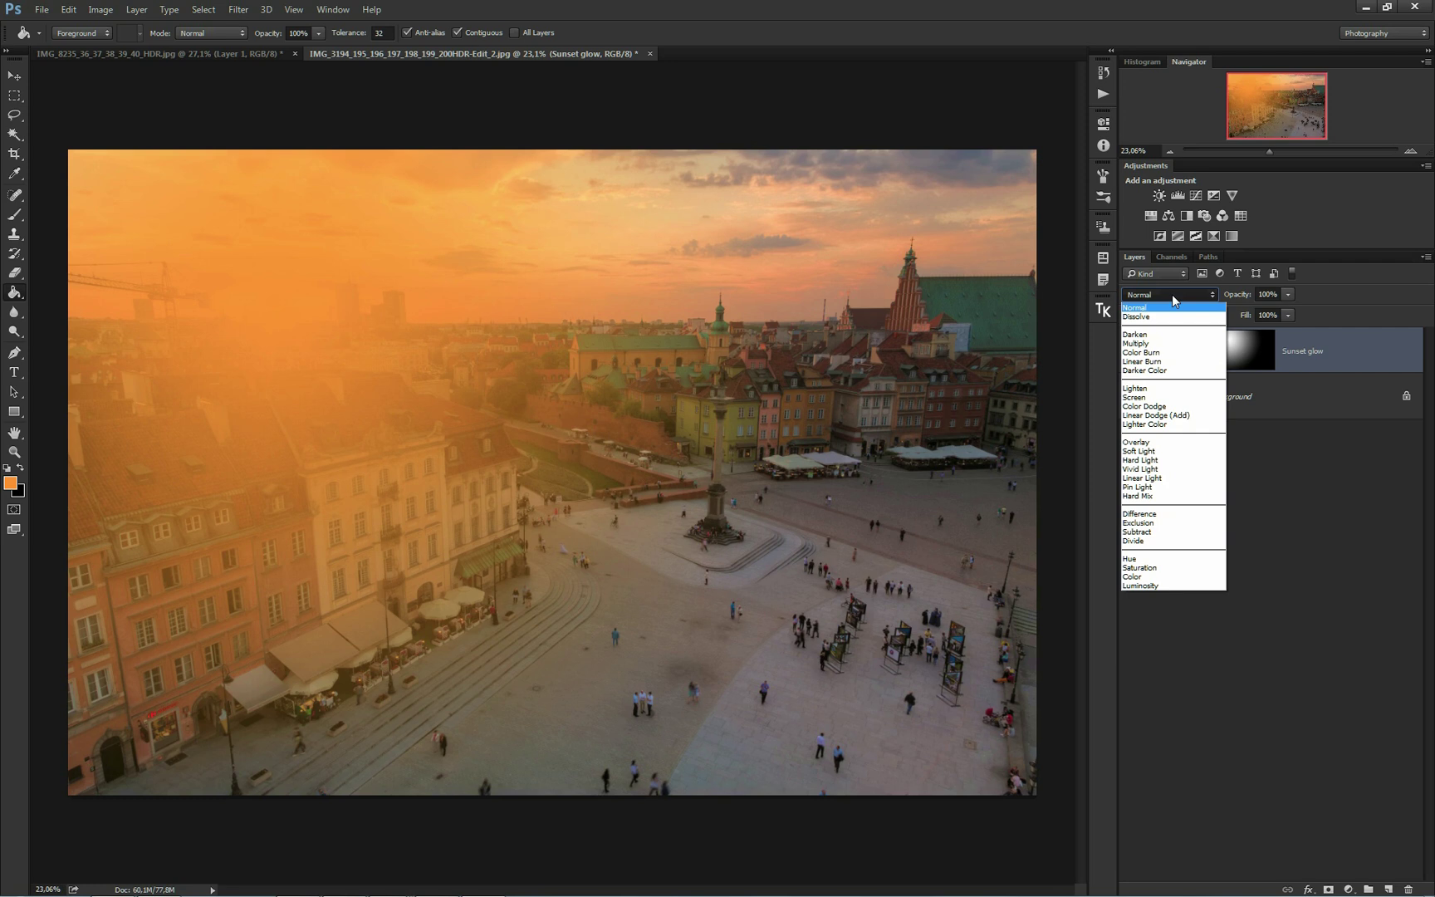
left_click(1165, 442)
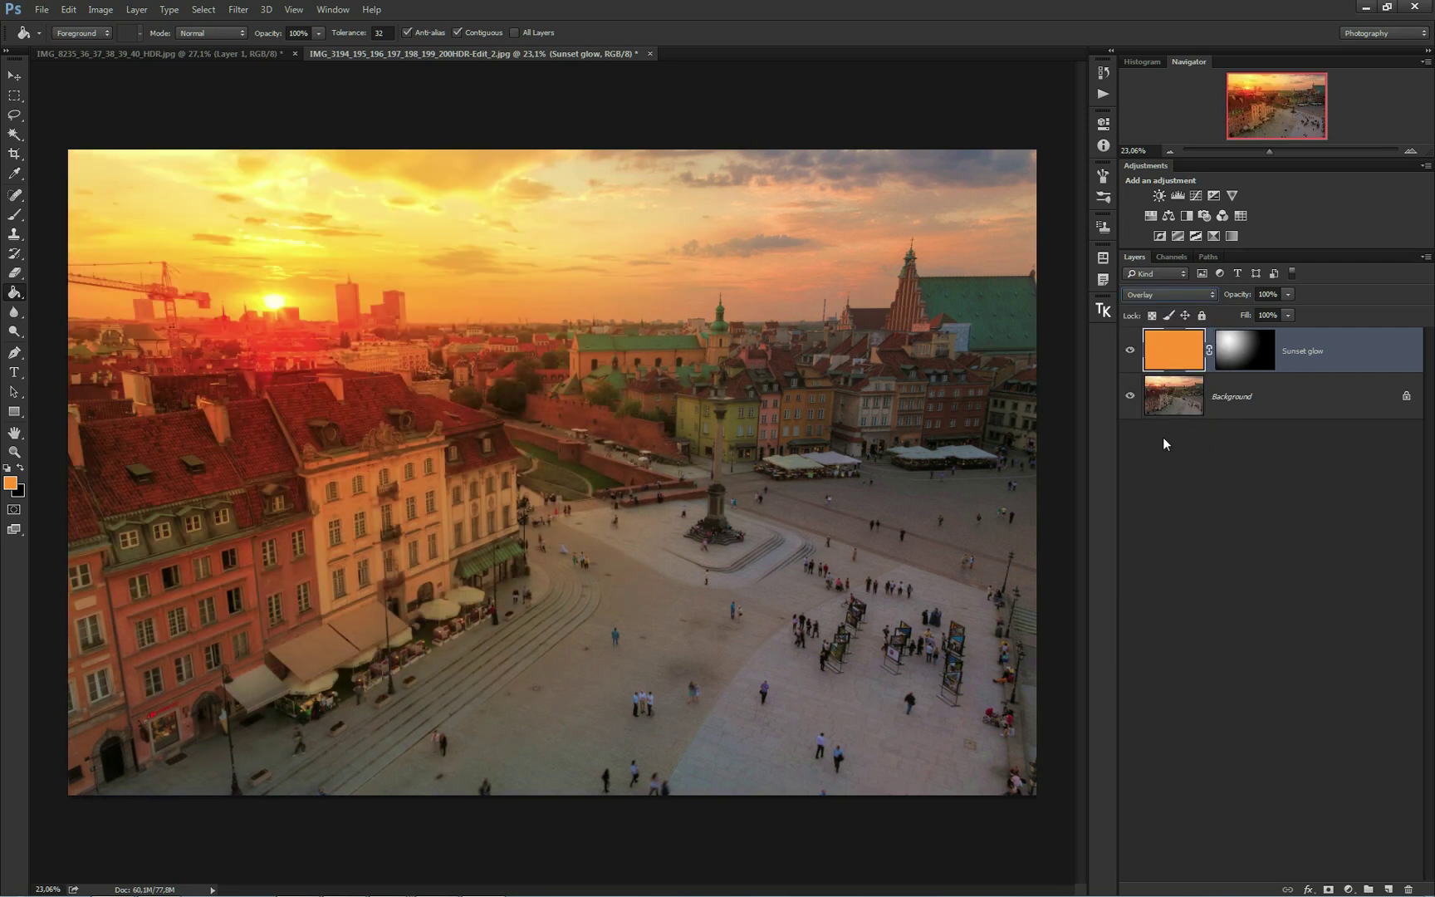
key("Down")
key("Up")
Step: Lower the layer opacity to about 24% and toggle its visibility to compare
left_click_drag(1239, 298, 1191, 309)
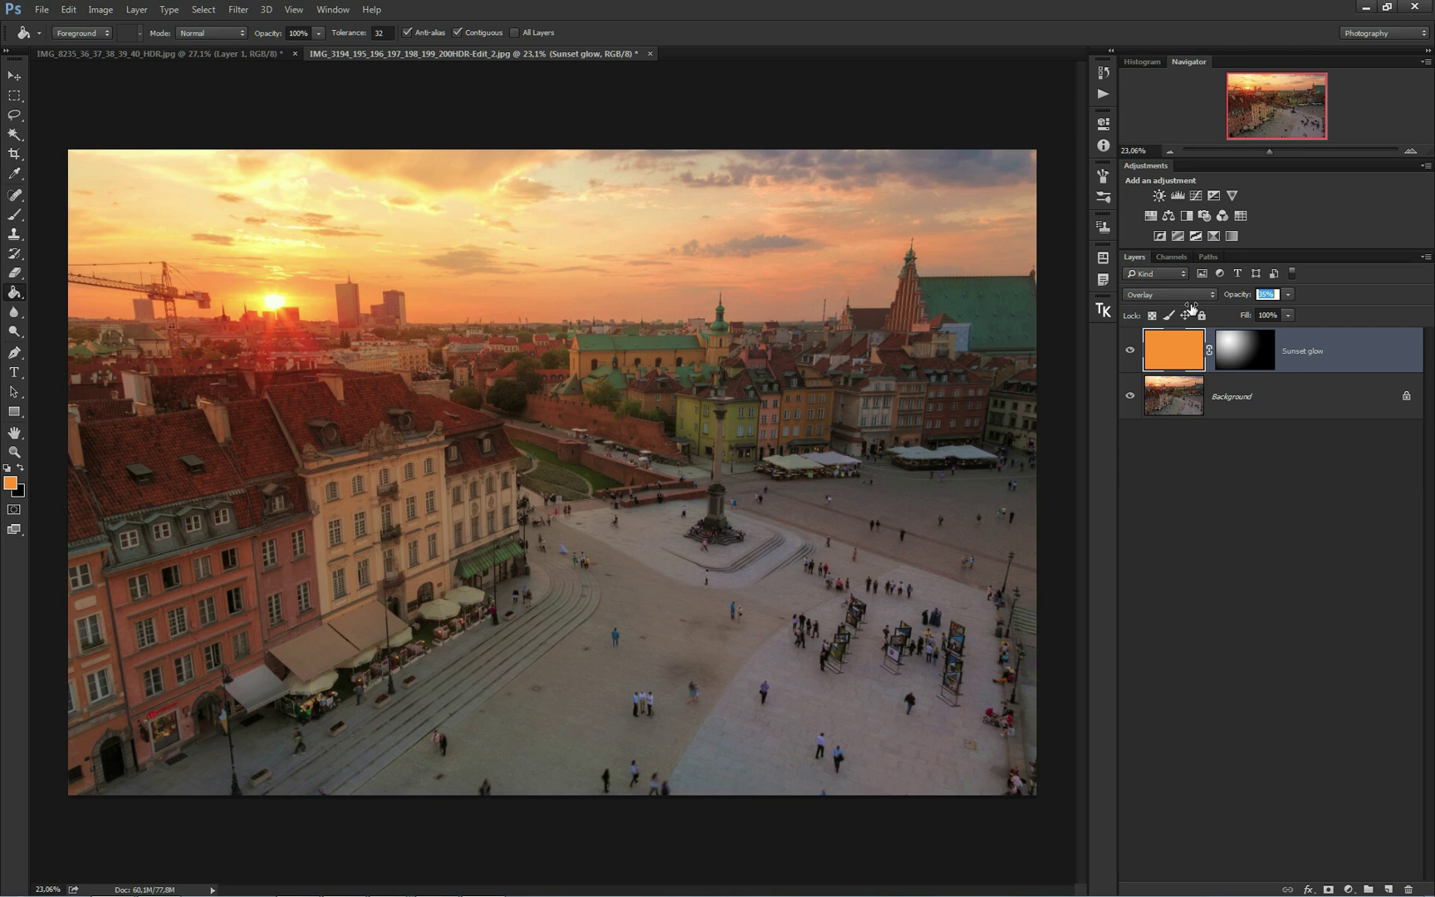
left_click(1141, 348)
left_click_drag(1243, 295, 1234, 298)
left_click(1131, 351)
left_click(1131, 351)
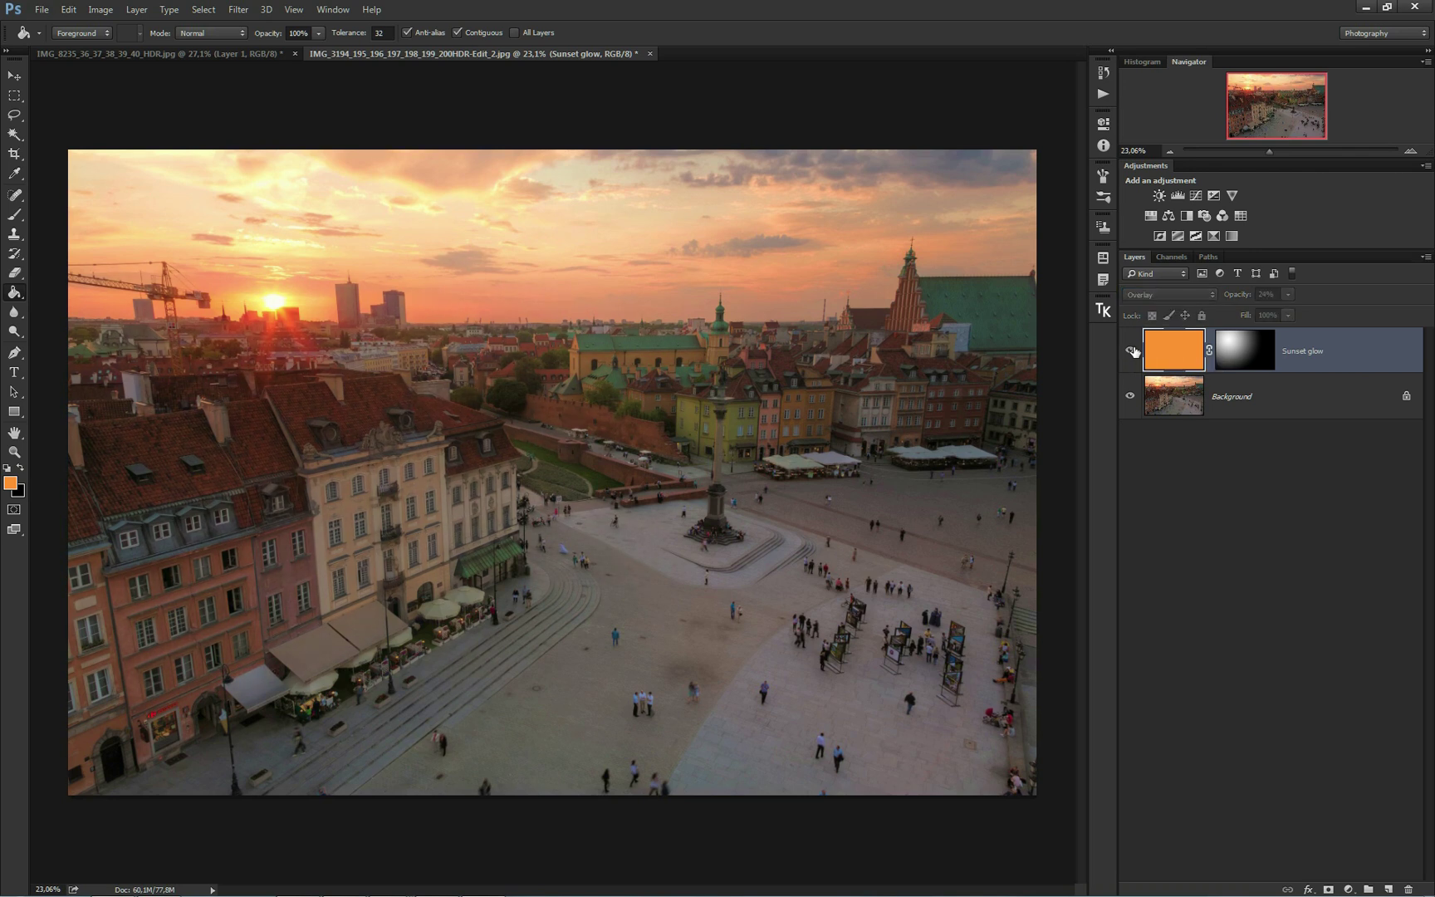
left_click(1131, 352)
left_click(1131, 351)
left_click(1131, 351)
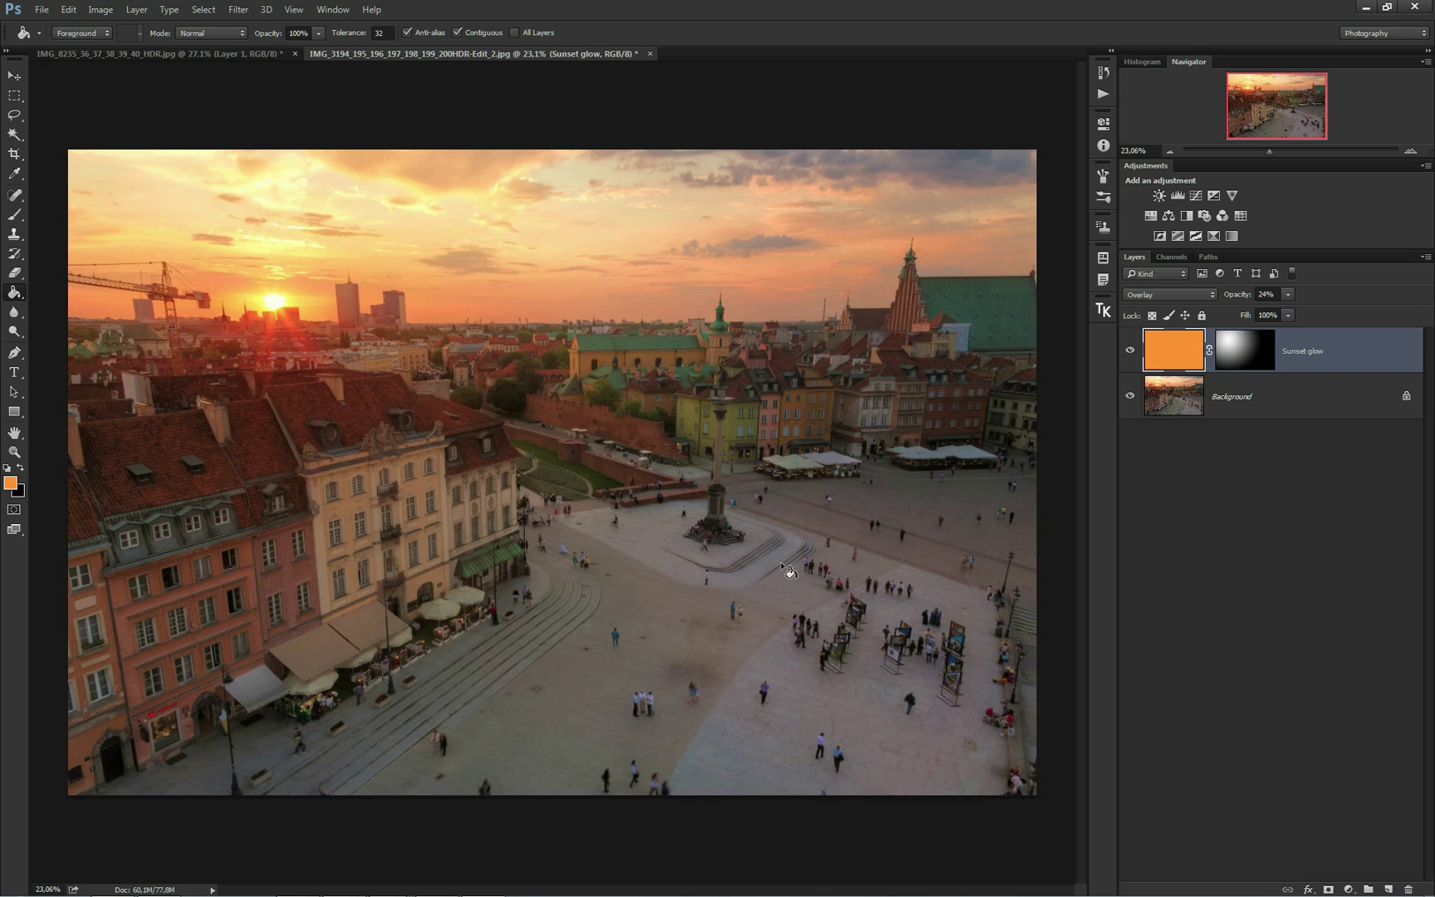
Step: Target the Sunset glow mask with the Brush Tool and black as foreground colour
left_click(1219, 346)
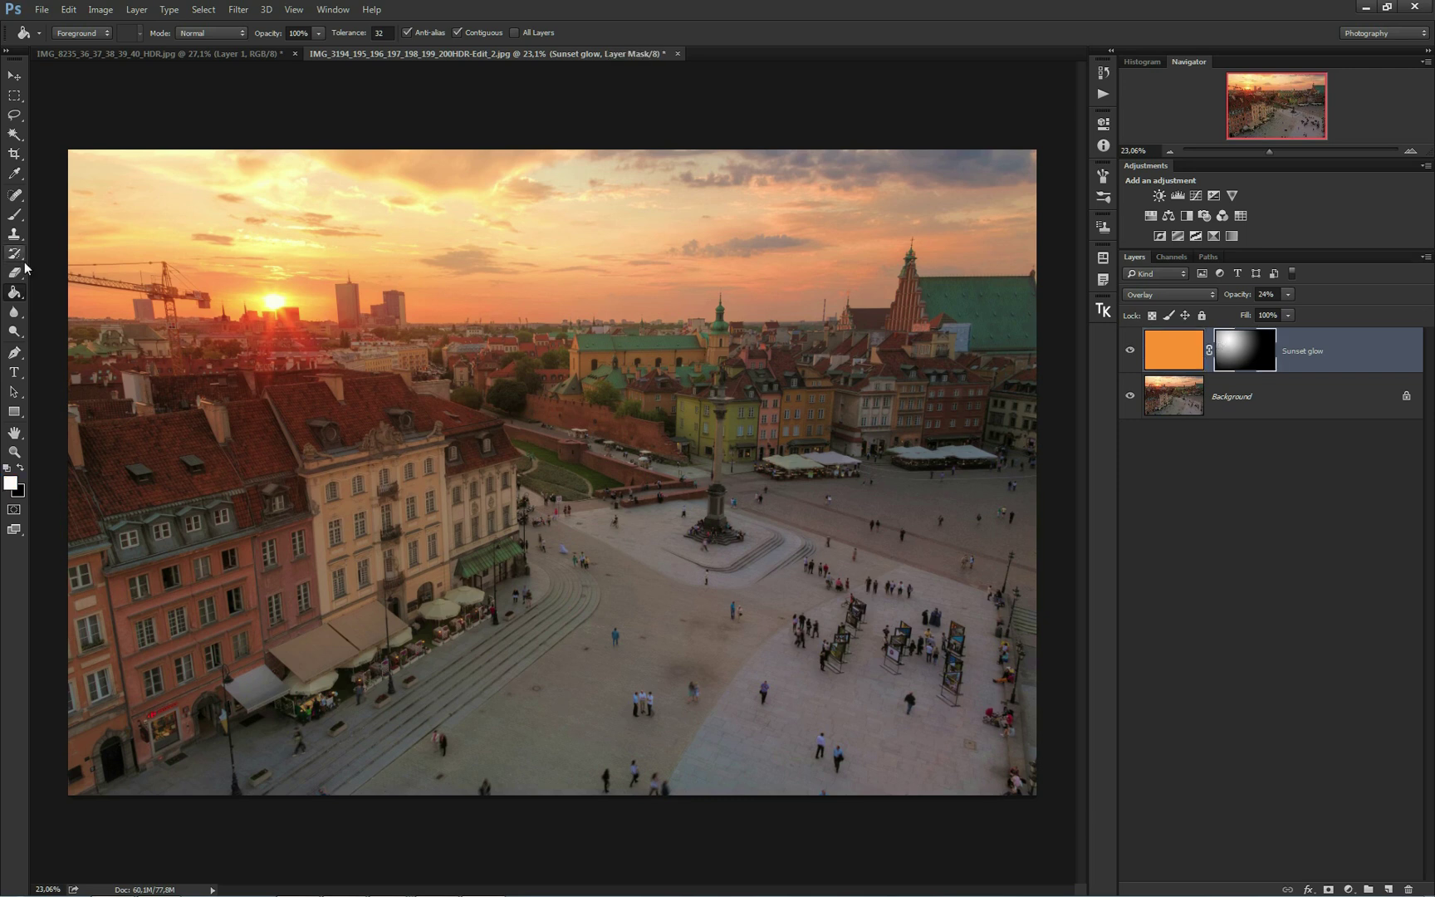
left_click(17, 217)
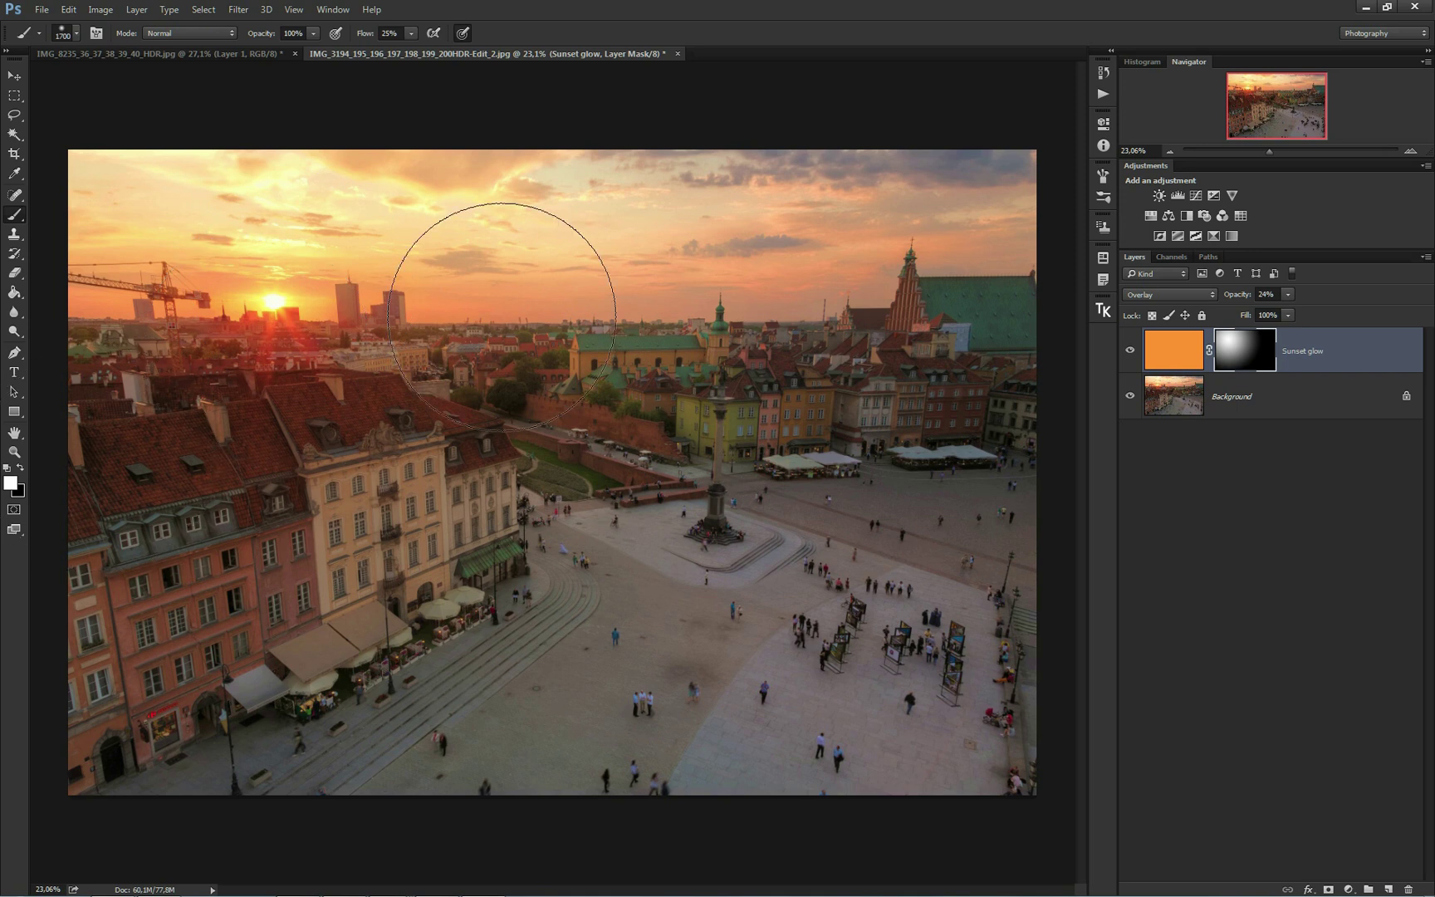
key("x")
Step: Enlarge the brush and set its hardness to 0% for soft edges
left_click(75, 34)
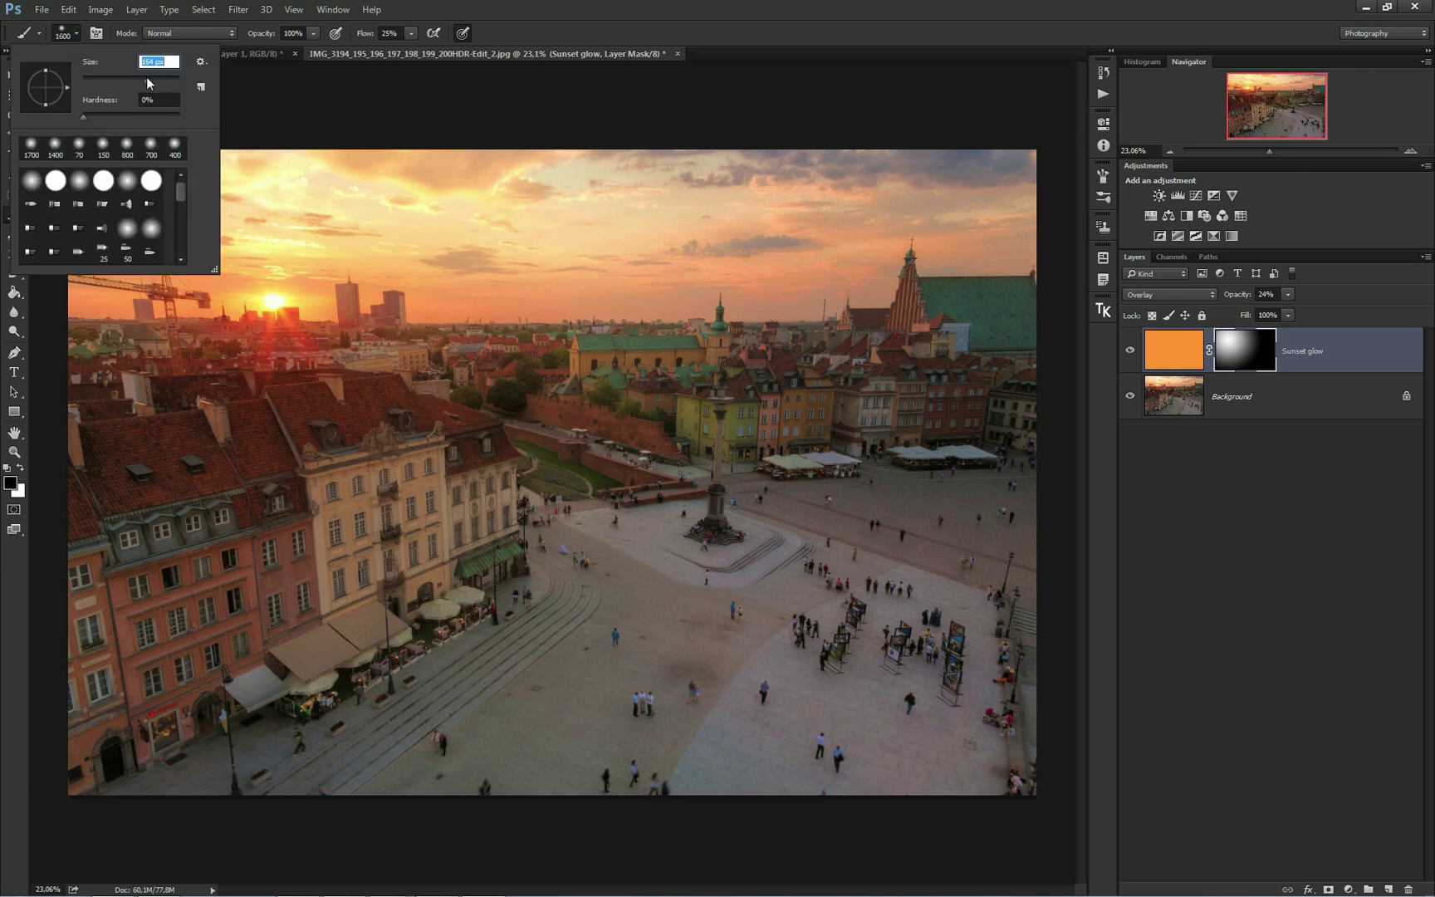
left_click(131, 76)
left_click_drag(147, 80, 161, 77)
left_click(73, 33)
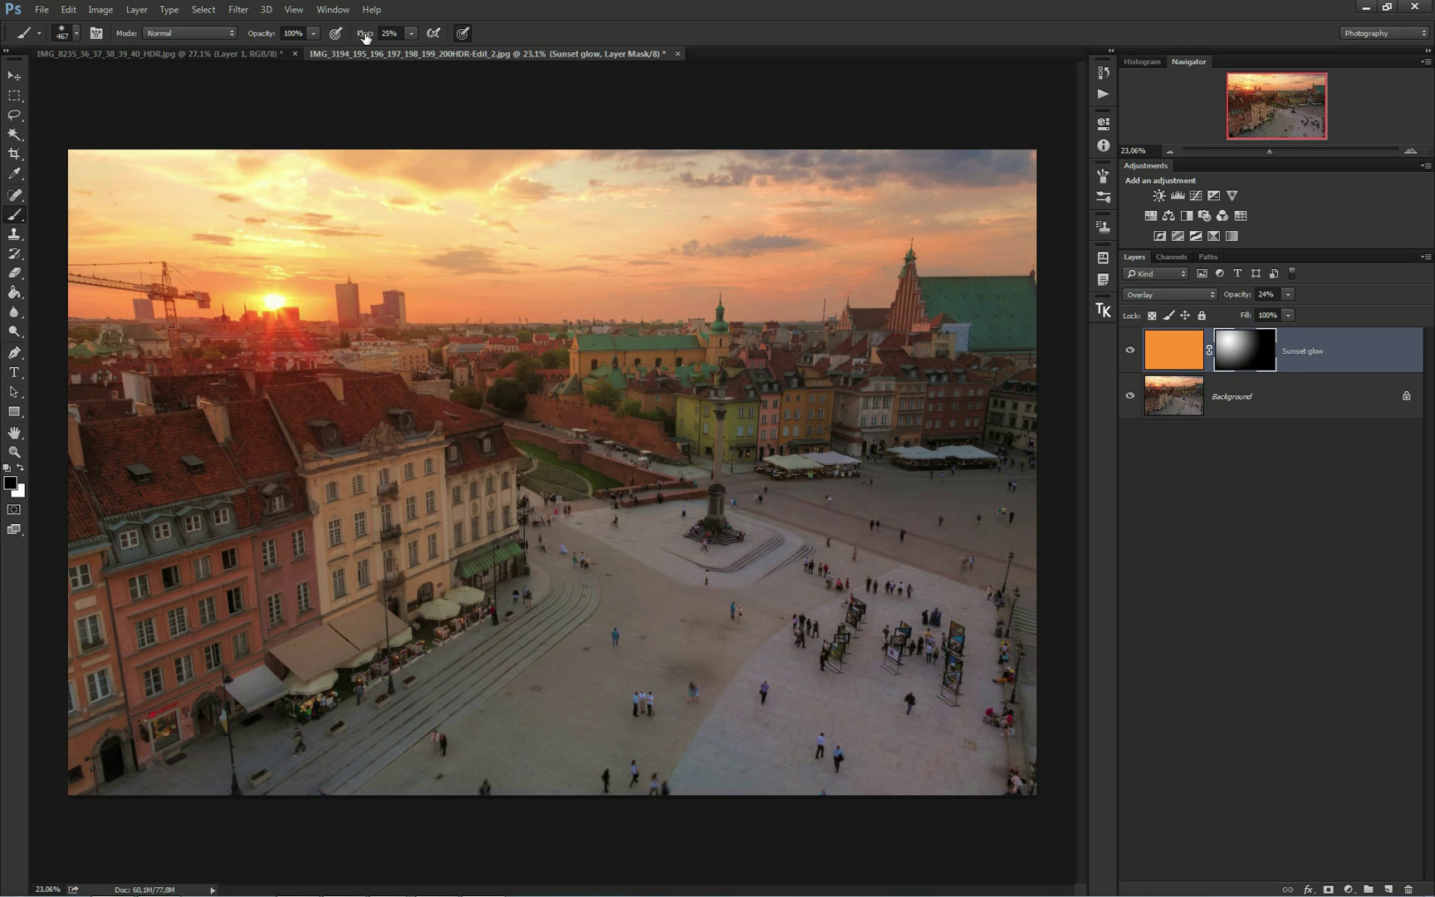
scroll(282, 593, "up", 1)
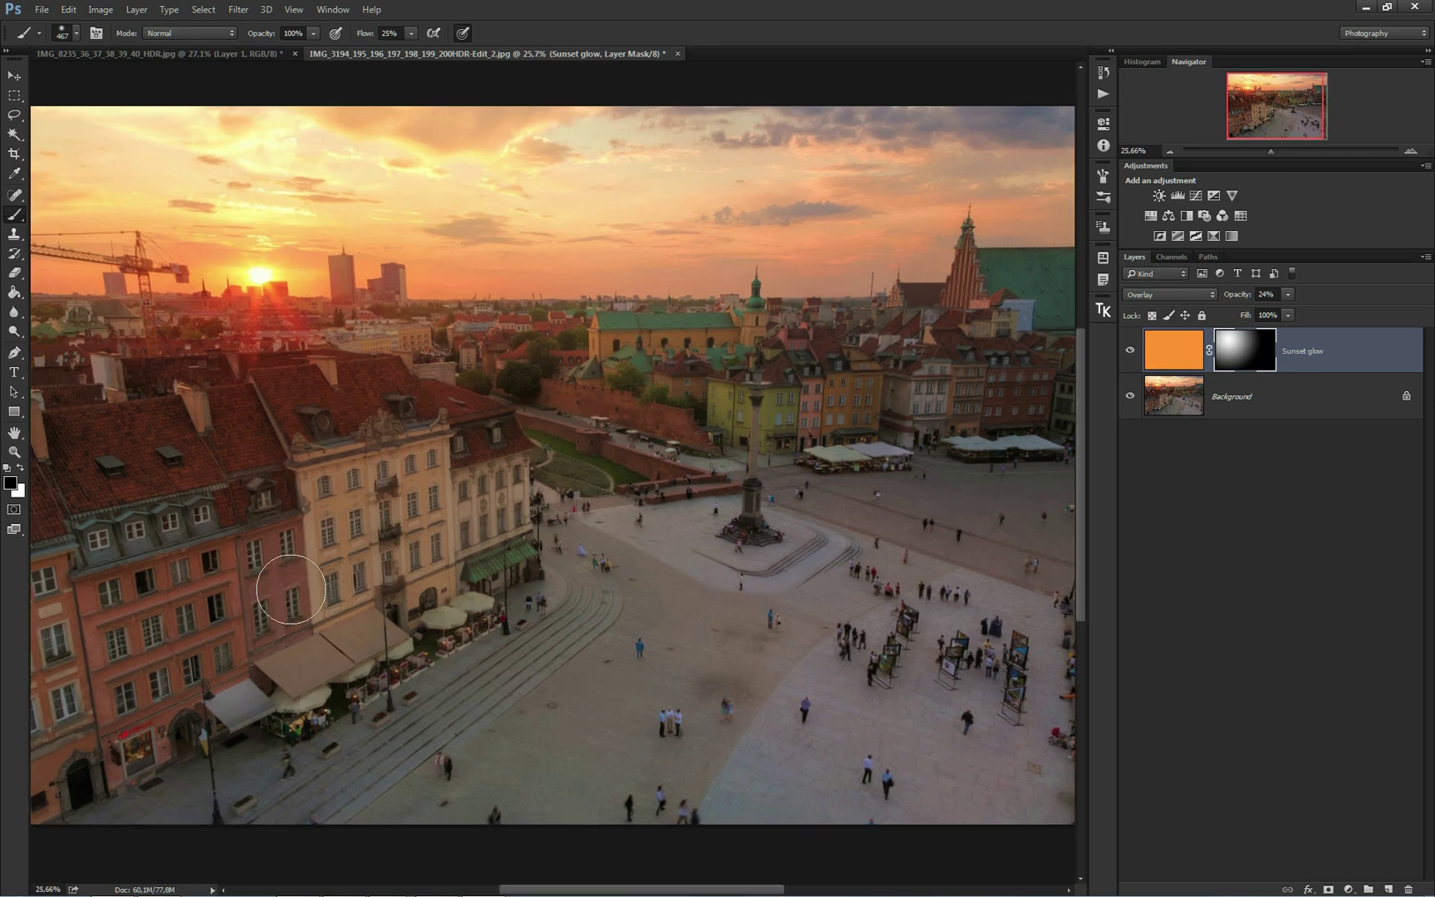
scroll(284, 597, "down", 1)
scroll(284, 597, "up", 1)
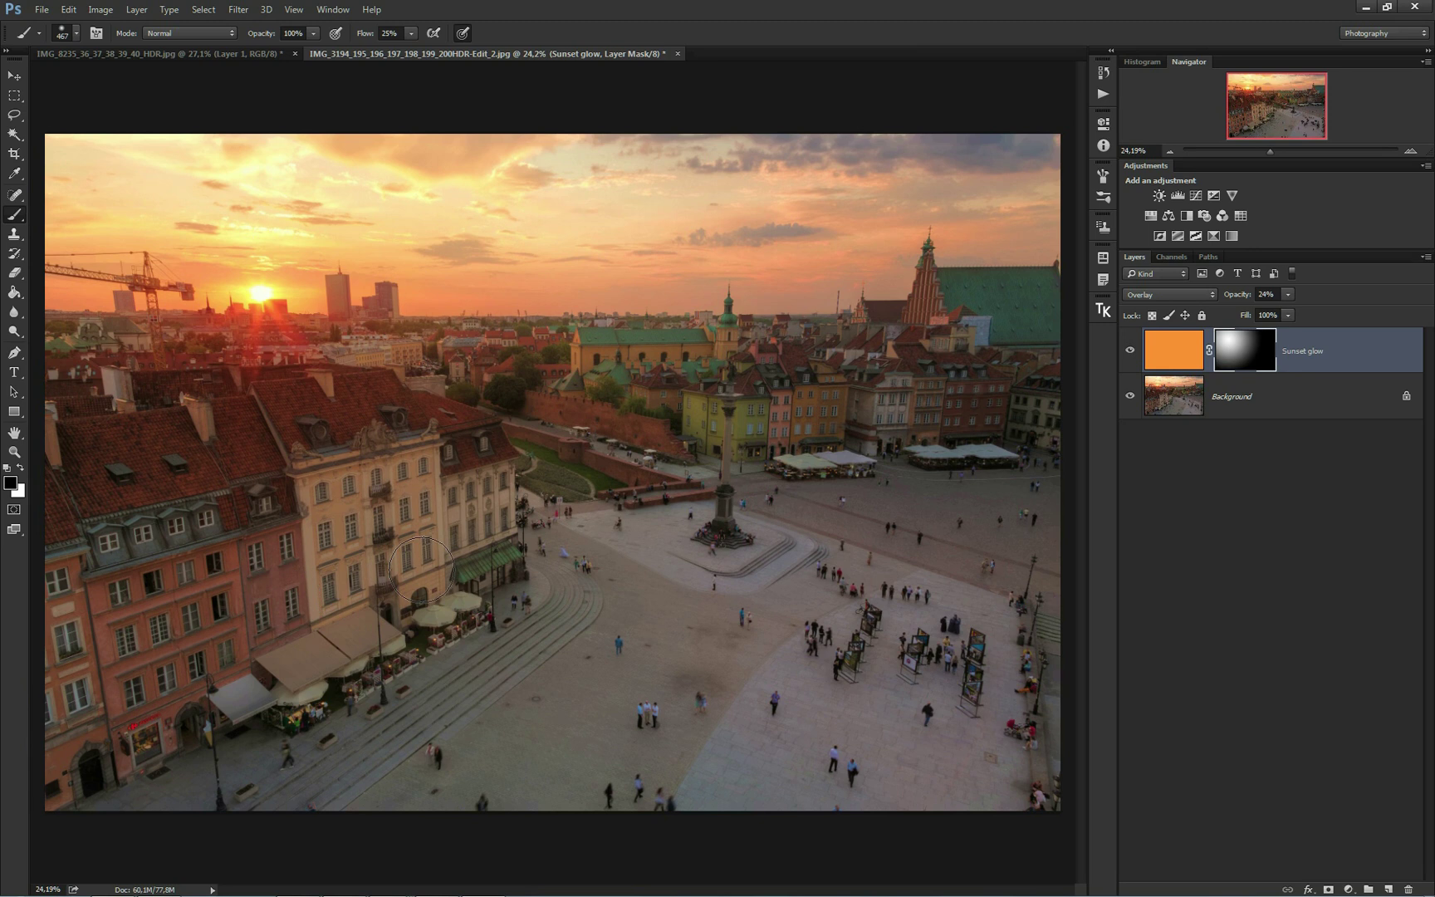
Step: Paint black on the mask to hide the glow over the left facades, upper sky and square
key("bracketright")
key("bracketright")
left_click_drag(240, 656, 247, 656)
key("bracketright")
key("bracketright")
key("bracketright")
key("bracketright")
key("bracketright")
key("bracketright")
left_click(321, 599)
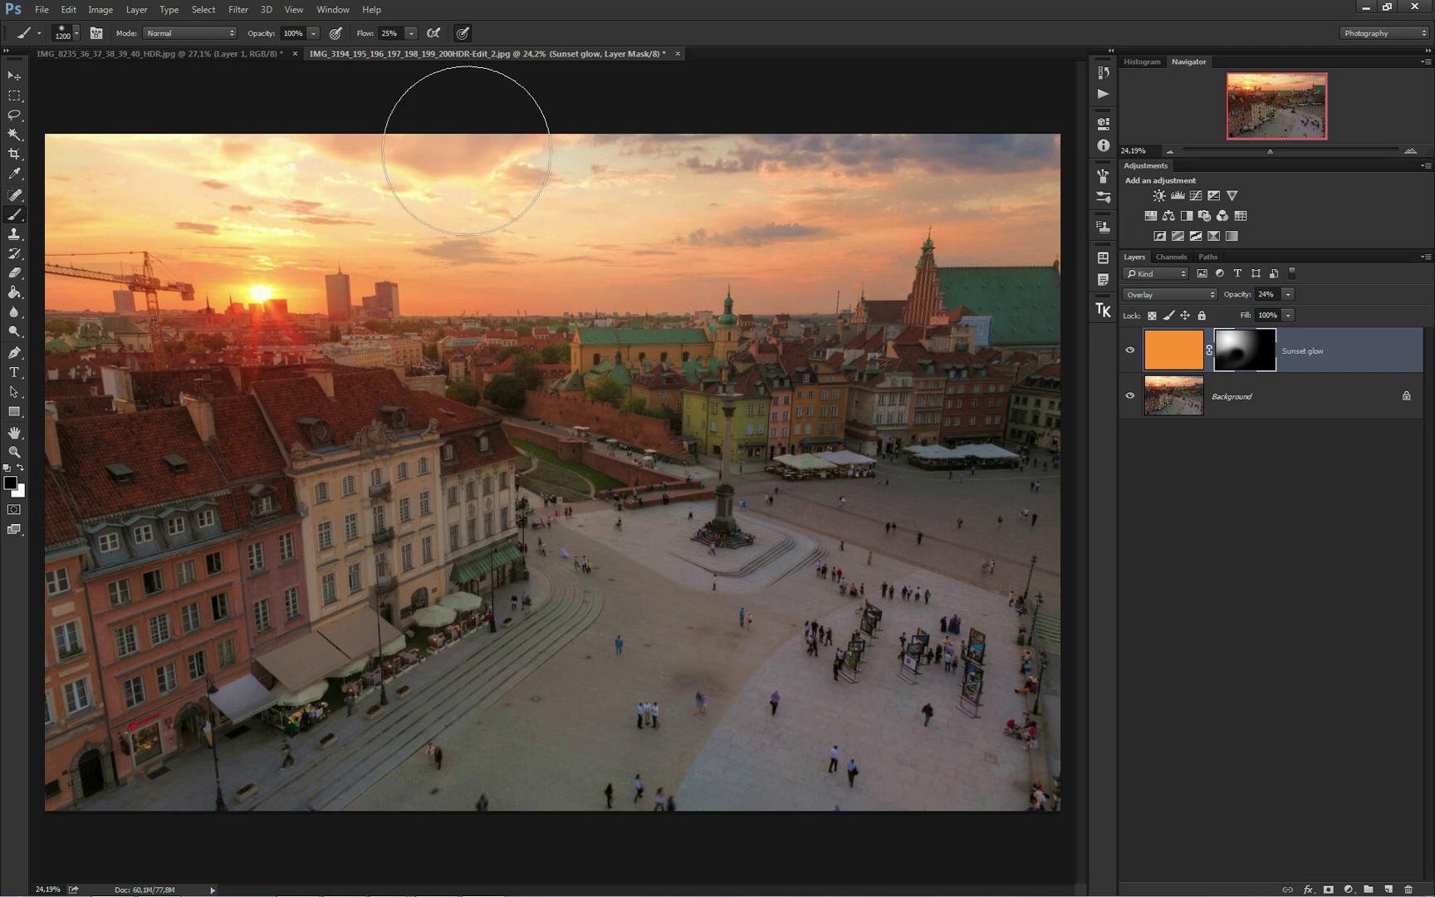
left_click(654, 204)
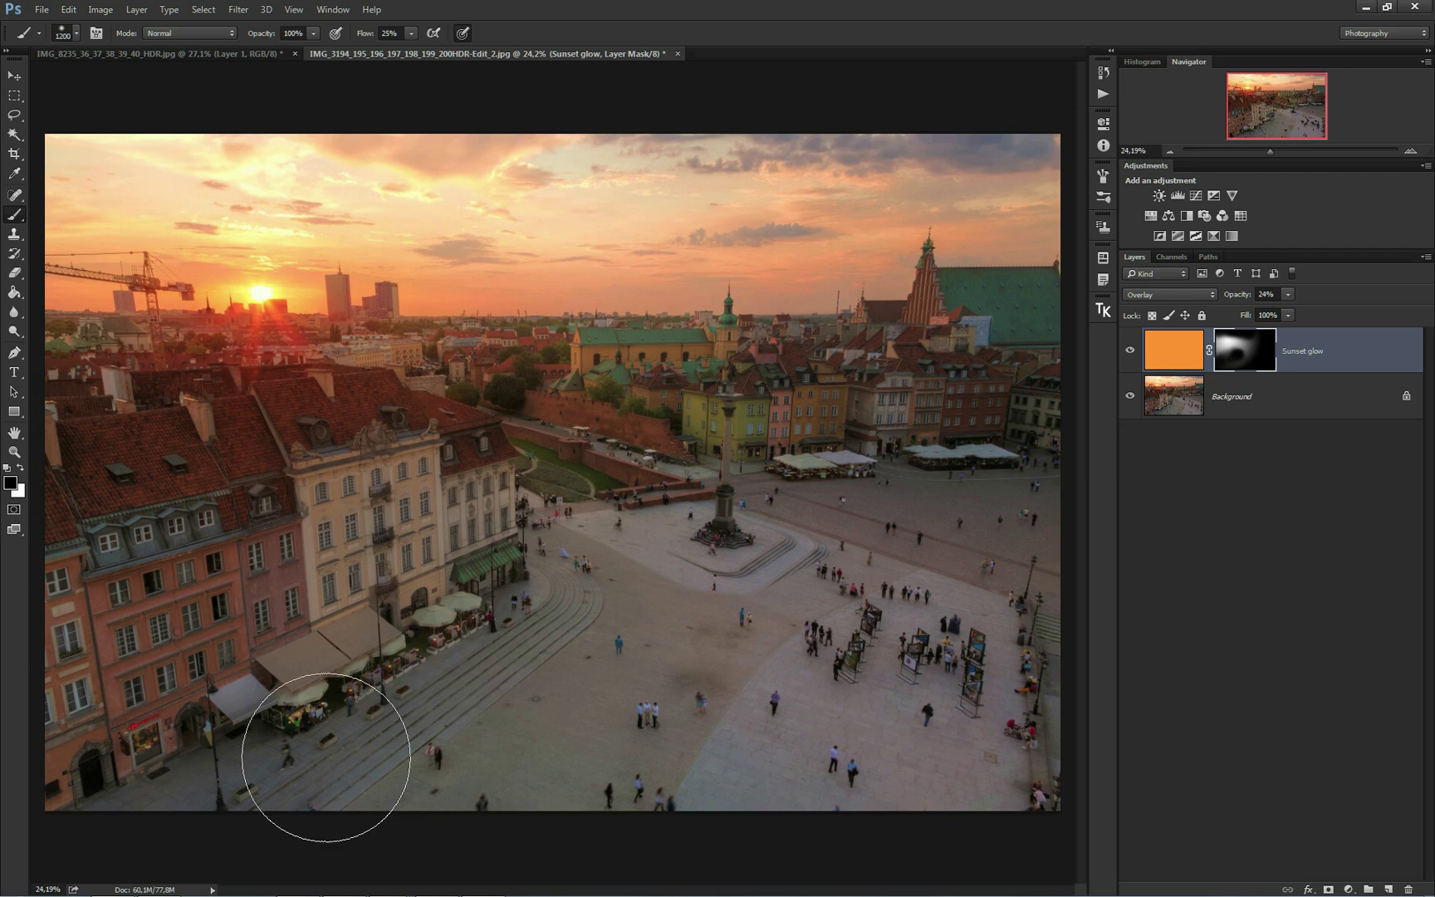
left_click_drag(609, 631, 252, 667)
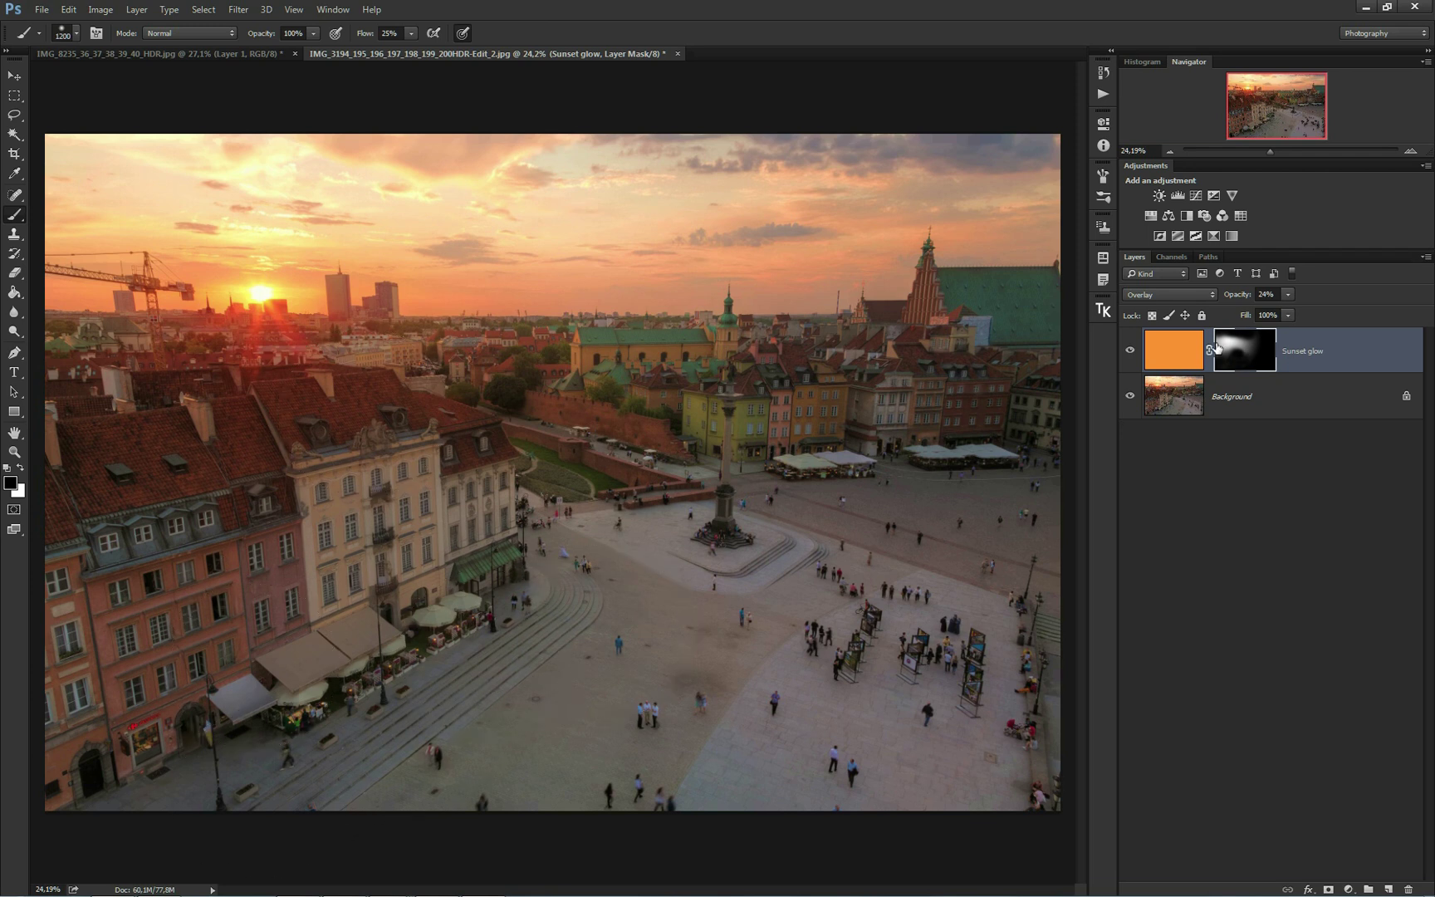
Step: Lower the glow layer's opacity to 23% and toggle it off and on to compare
left_click_drag(1237, 297, 1237, 297)
left_click(1129, 352)
left_click(1129, 351)
left_click(1129, 351)
left_click(1128, 351)
left_click(1128, 351)
left_click(1129, 351)
Step: Switch to the Move Tool
left_click(14, 77)
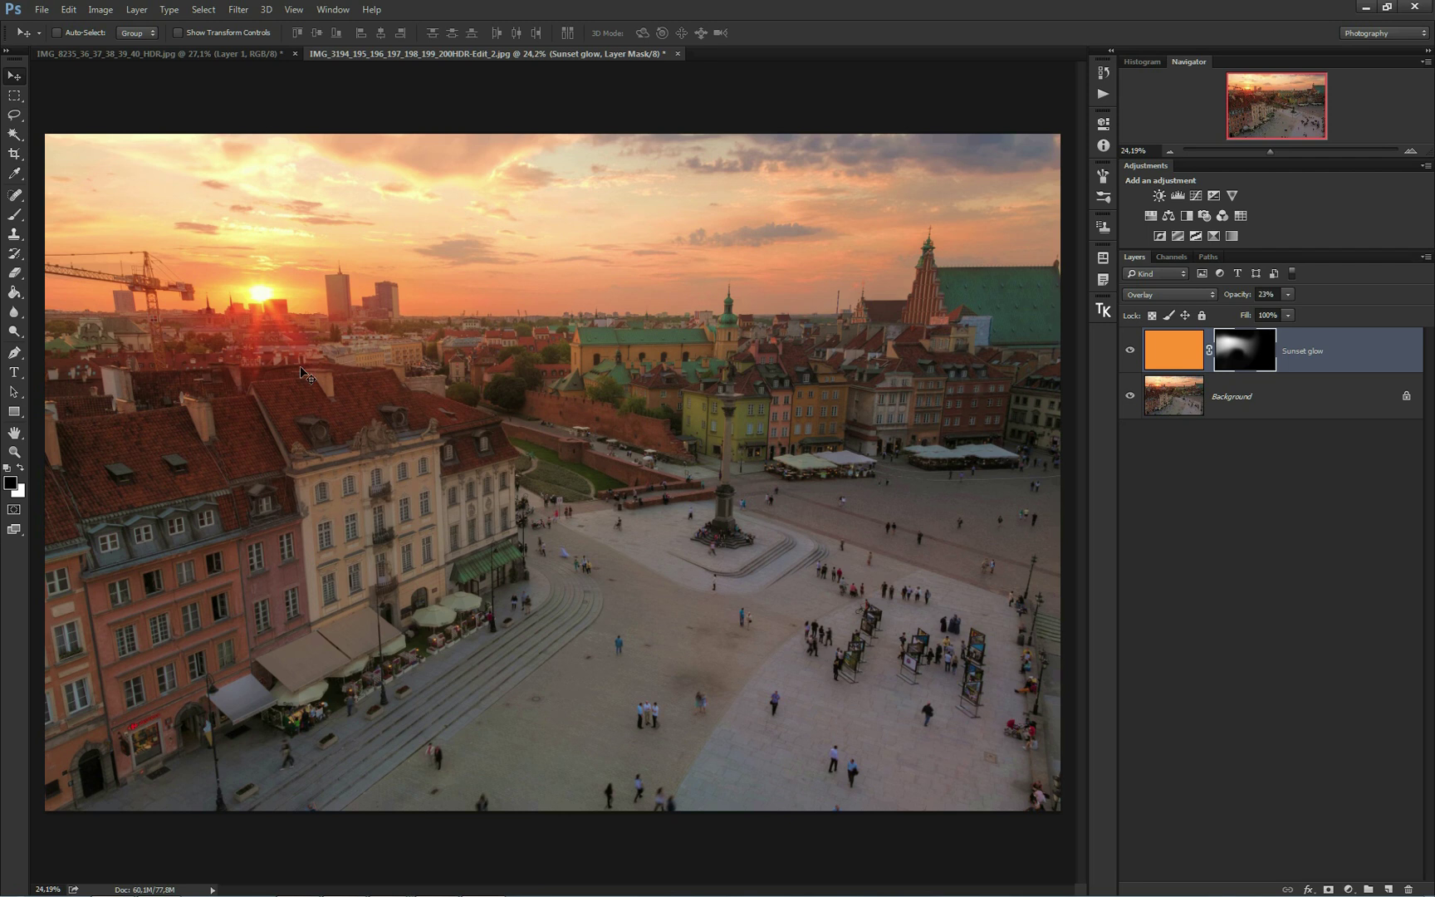